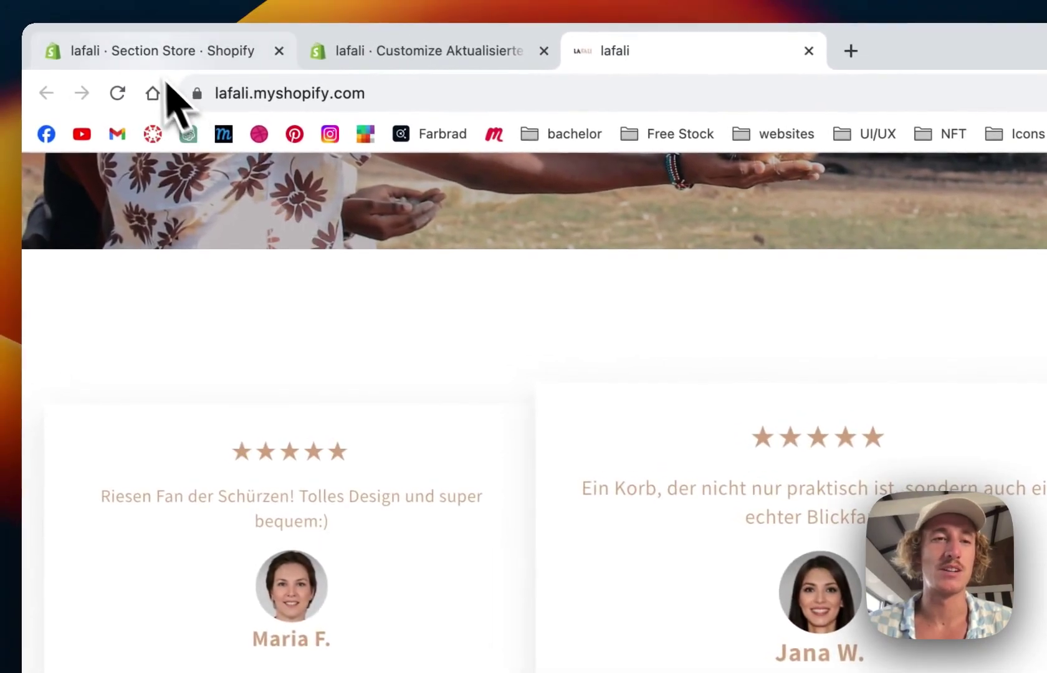
- Switch to the Section Store admin page and look over the owned sections list
left_click(163, 53)
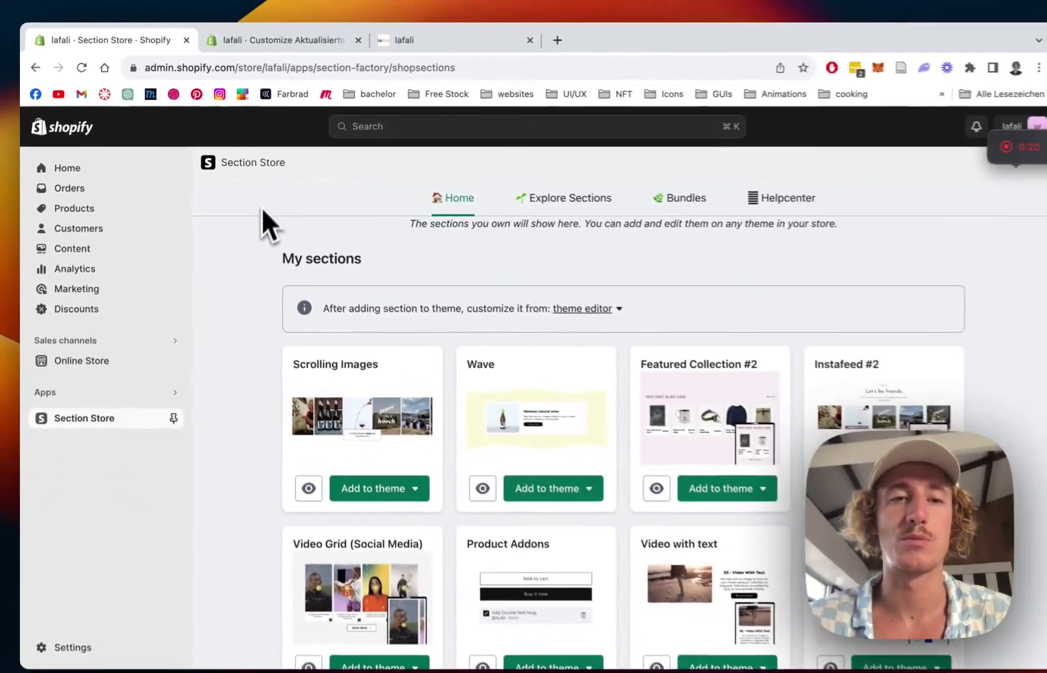
scroll(261, 207, "down", 1)
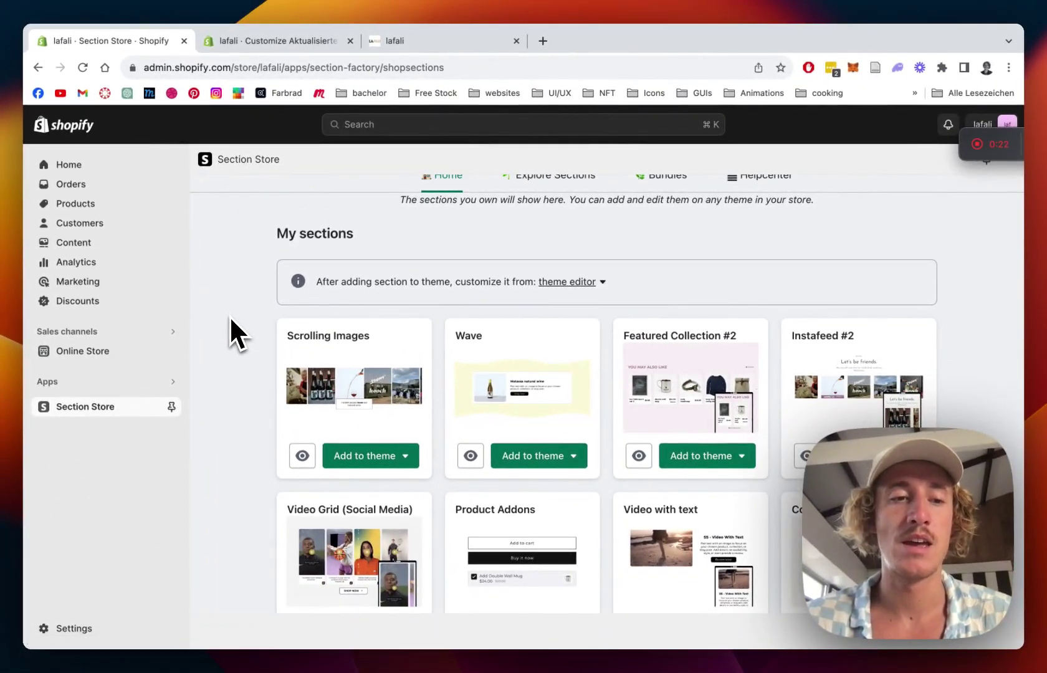
scroll(229, 316, "up", 1)
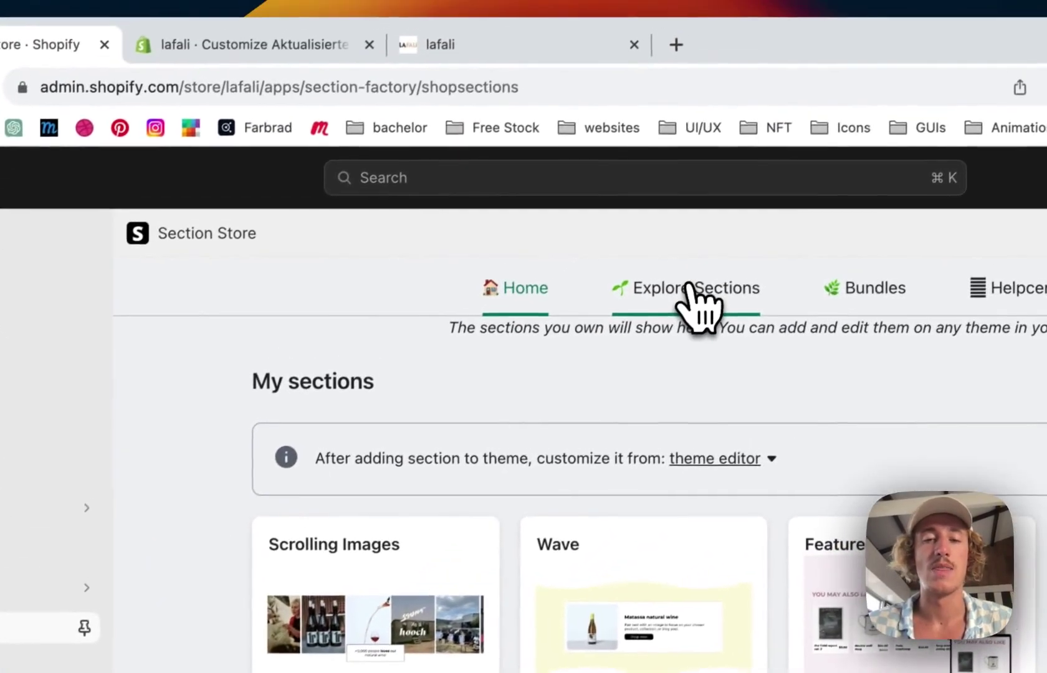
- In the full catalogue, try searches for 'review', 'custo' and 'rat', then filter to Testimonial
left_click(688, 290)
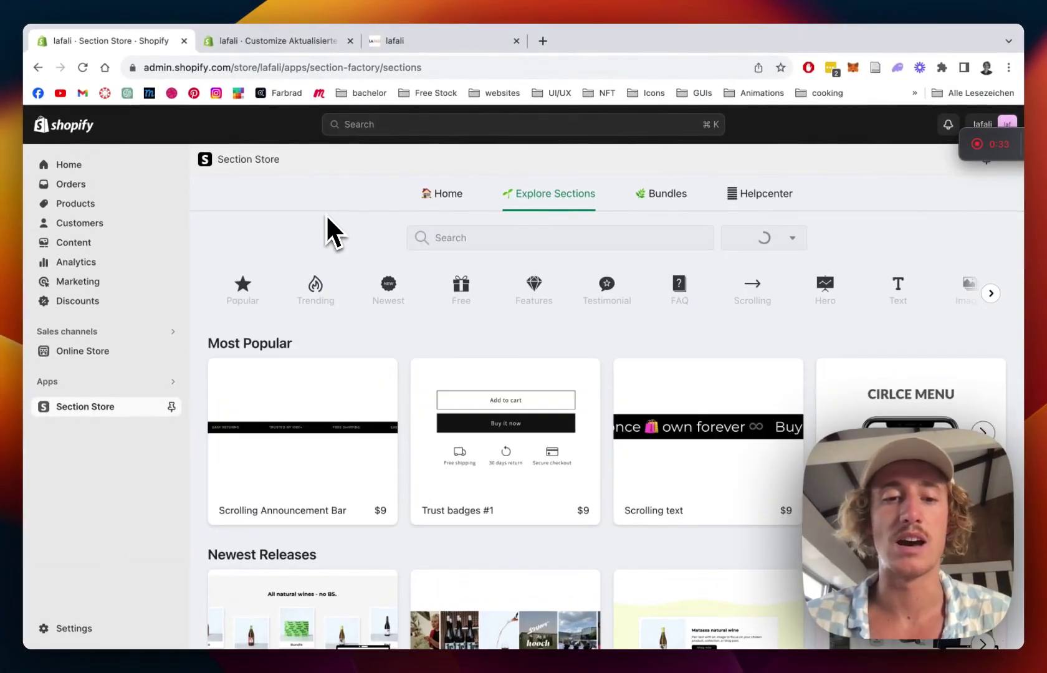
left_click(484, 236)
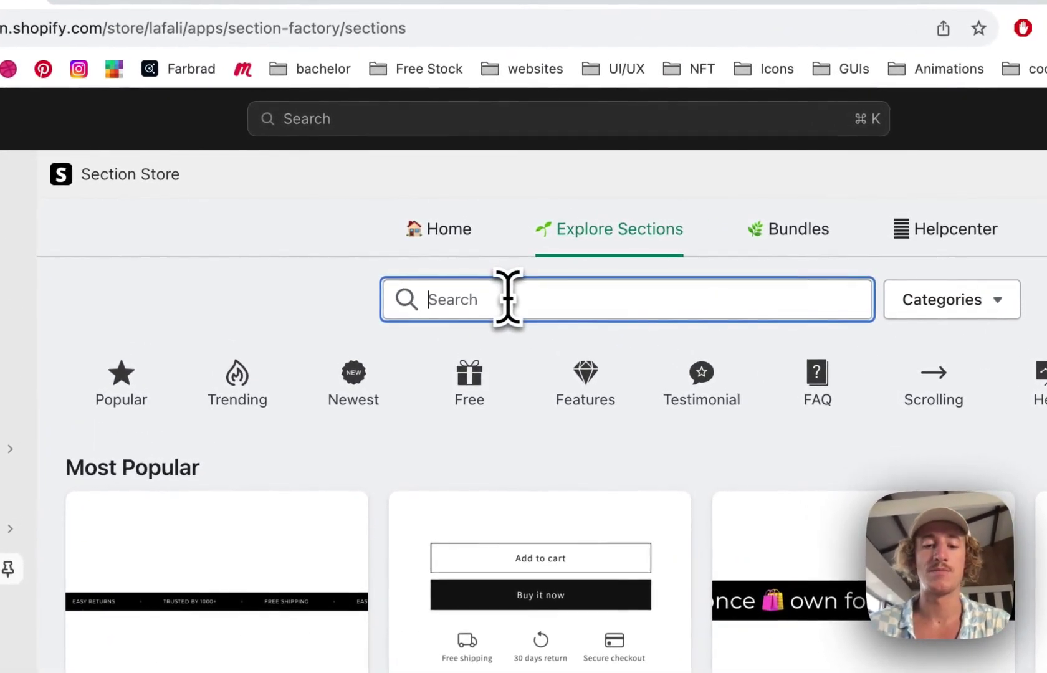
type("review")
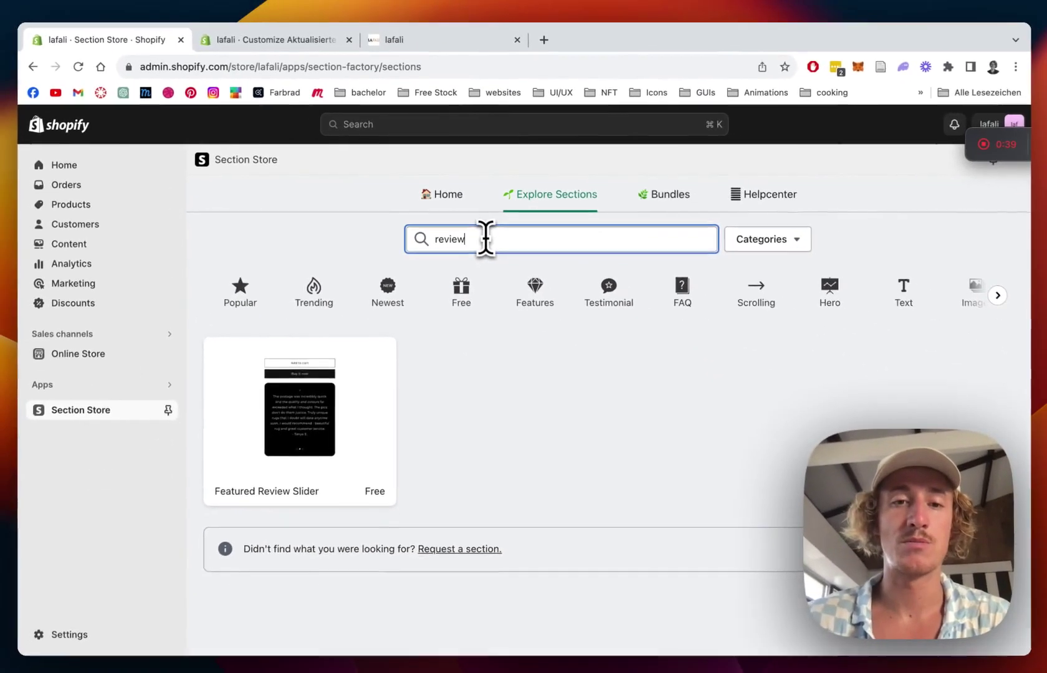
key("BackSpace")
key("BackSpace")
key("BackSpace")
key("BackSpace")
key("BackSpace")
key("BackSpace")
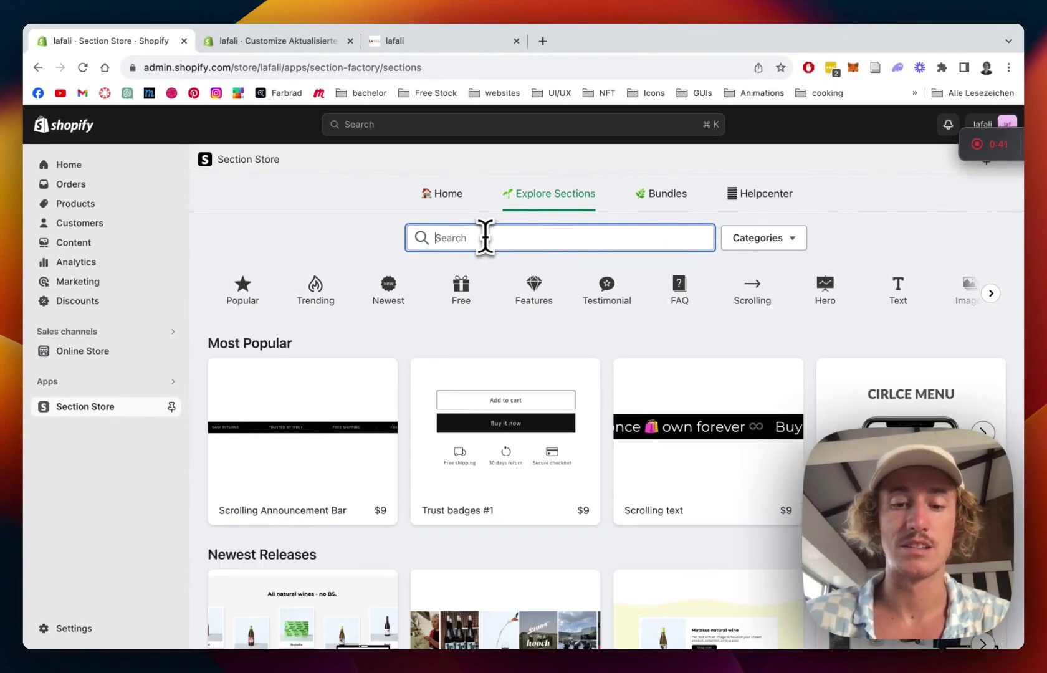
type("custo")
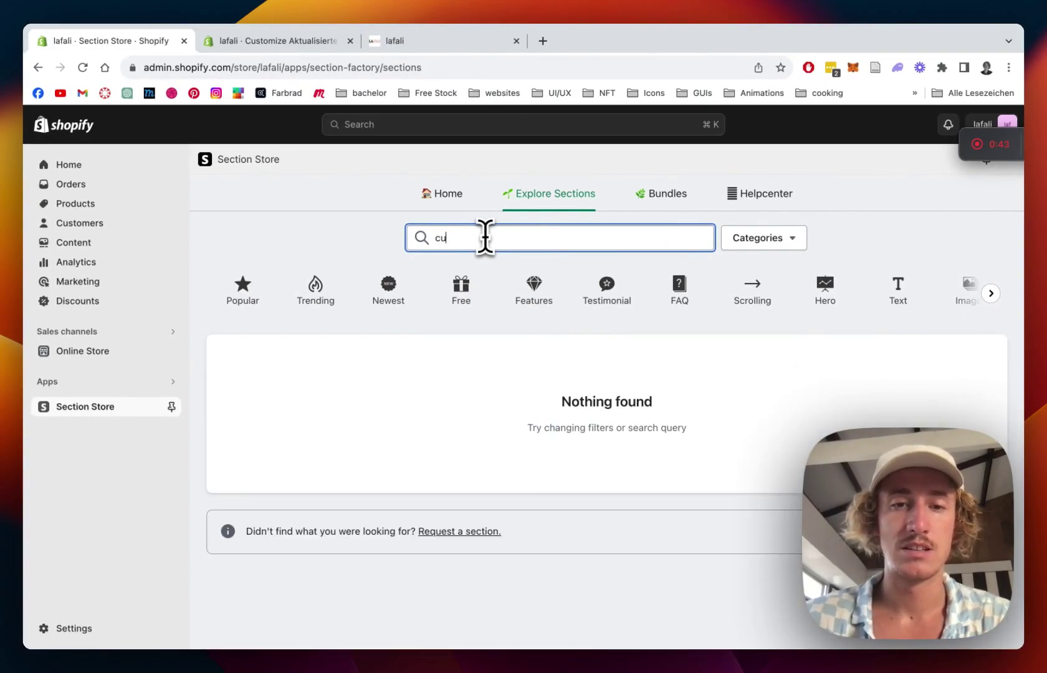
key("BackSpace")
key("BackSpace")
type("rat")
key("BackSpace")
key("BackSpace")
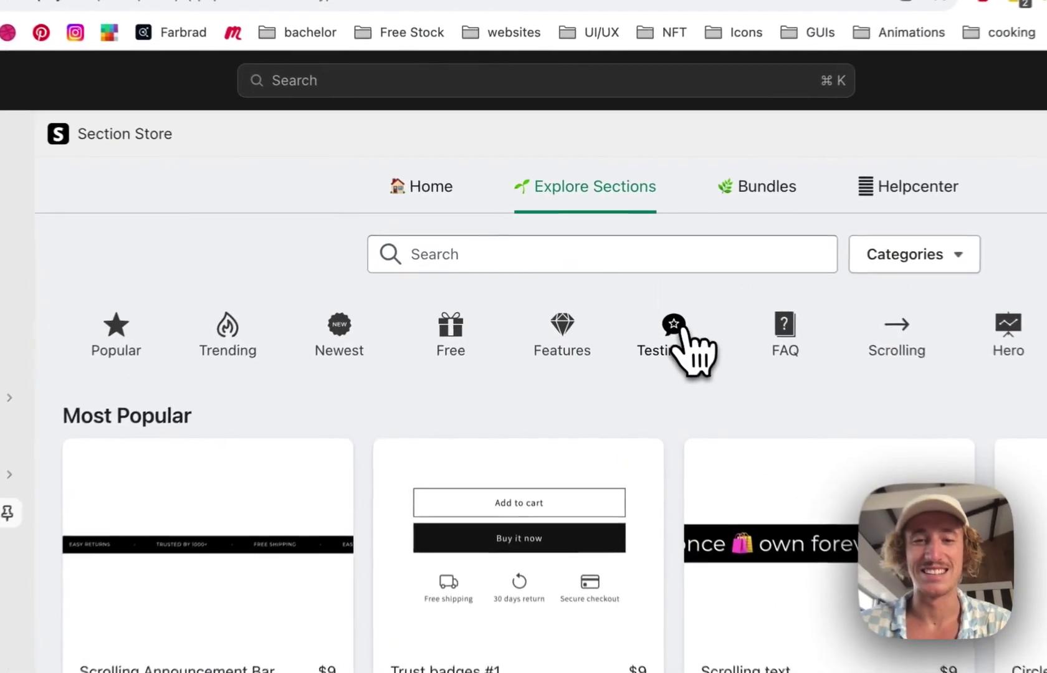
left_click(609, 284)
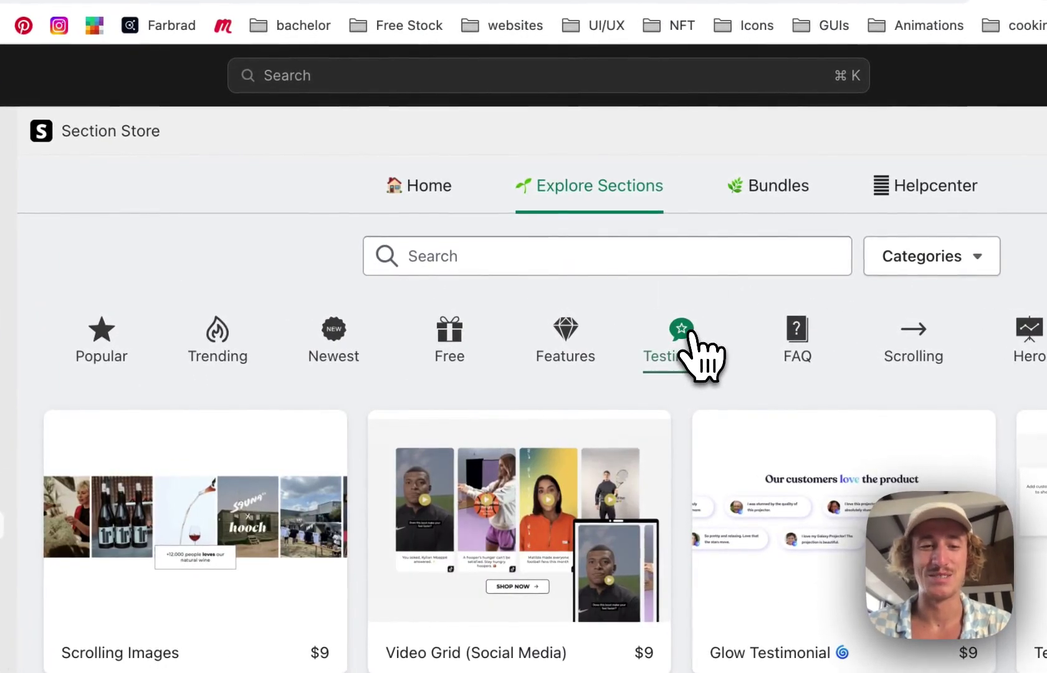
scroll(304, 300, "down", 4)
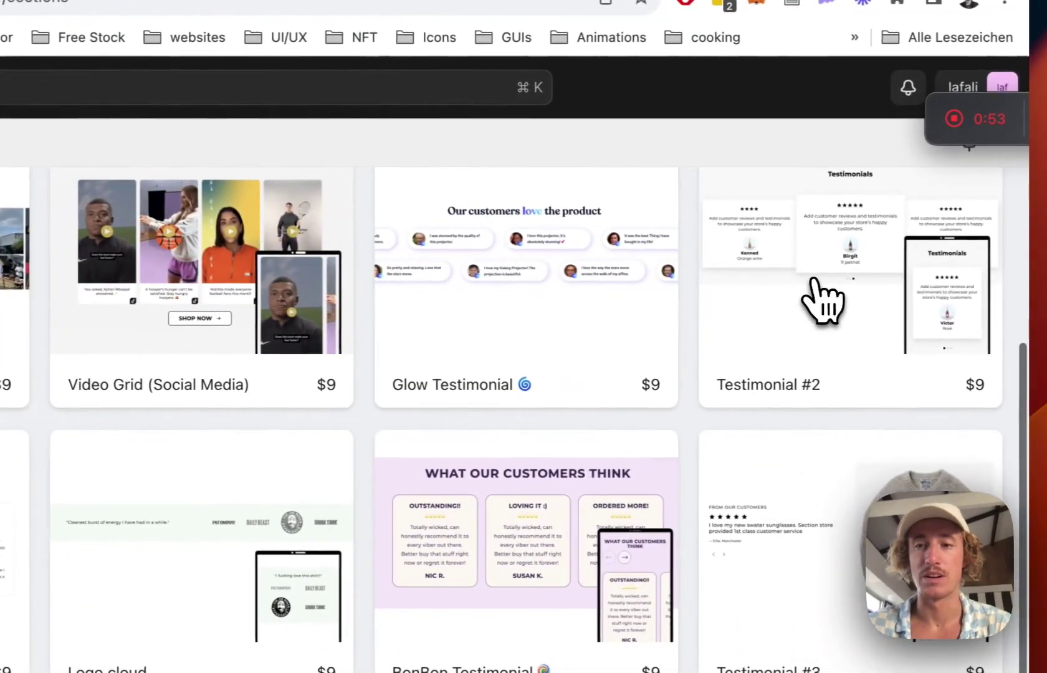
- Open the Testimonial #2 detail page and scroll through its preview and settings list
mouse_move(858, 281)
left_click(808, 279)
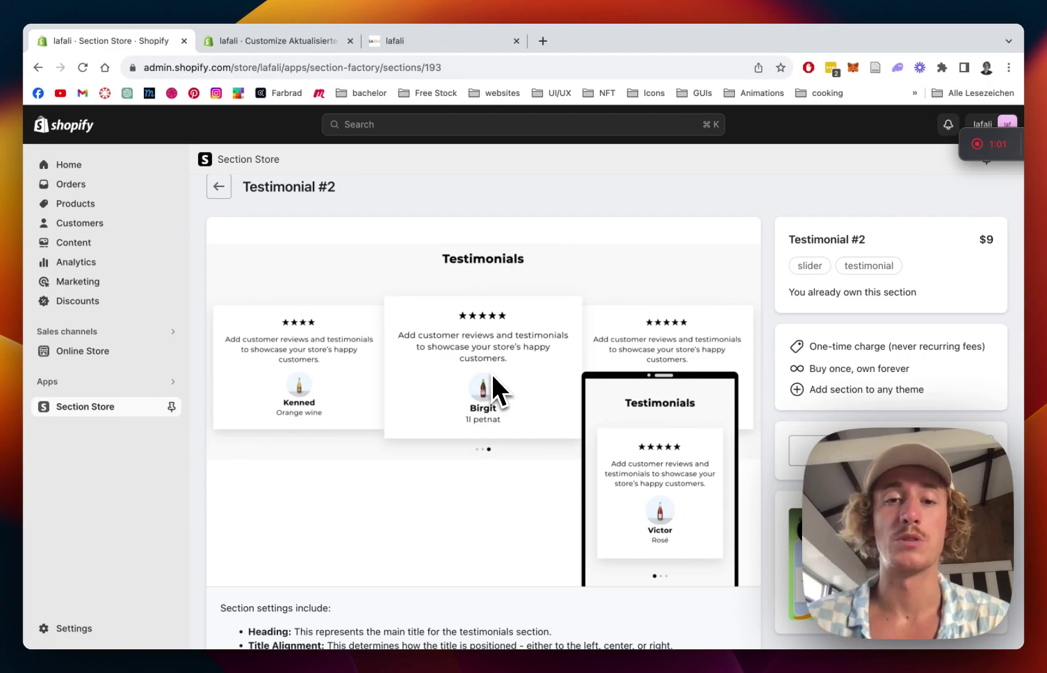
scroll(542, 355, "down", 1)
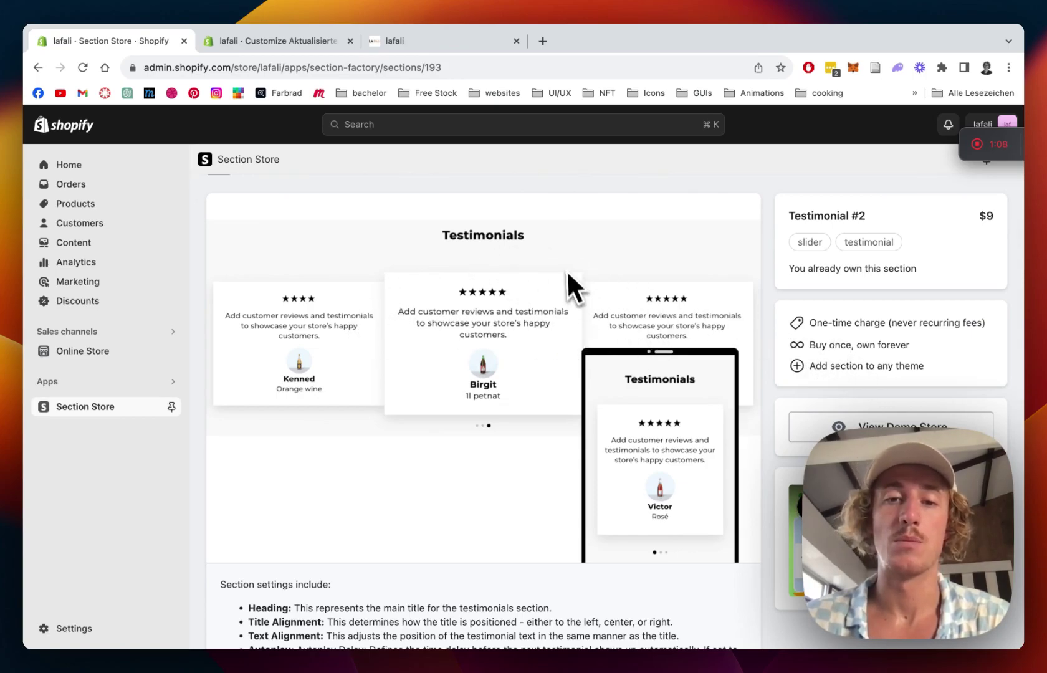
scroll(567, 255, "up", 1)
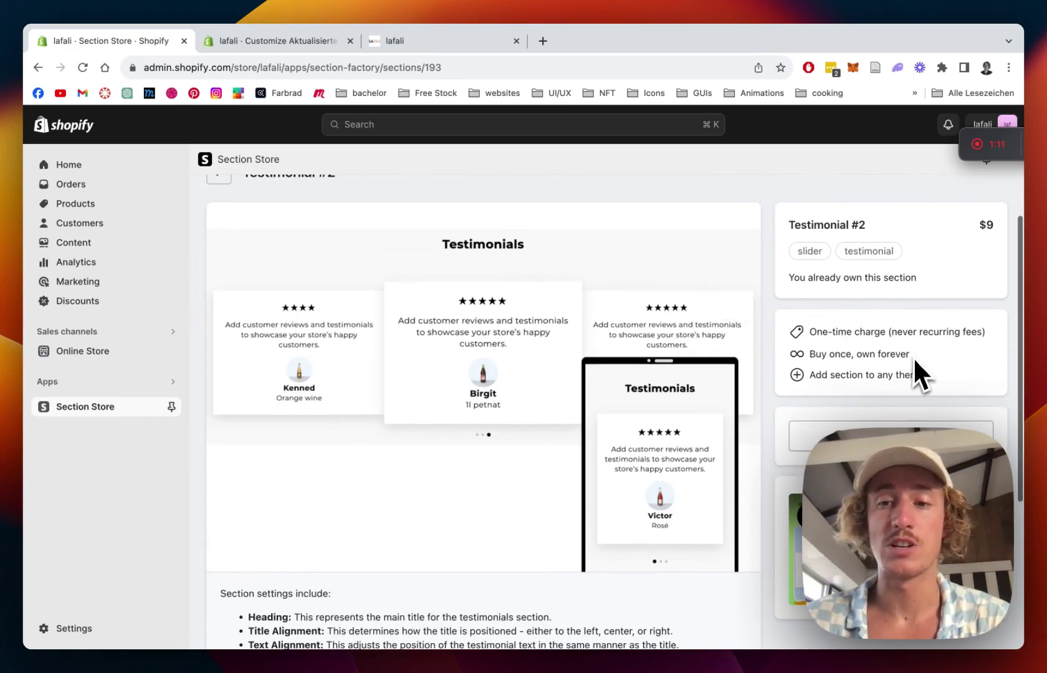
scroll(520, 296, "up", 3)
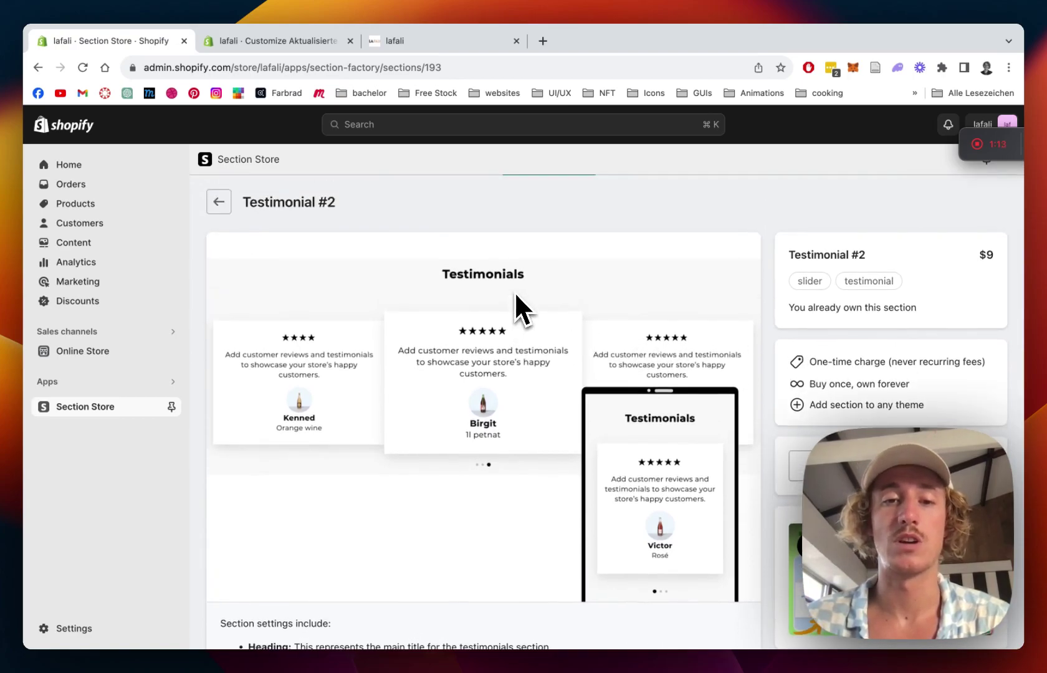
scroll(515, 291, "down", 2)
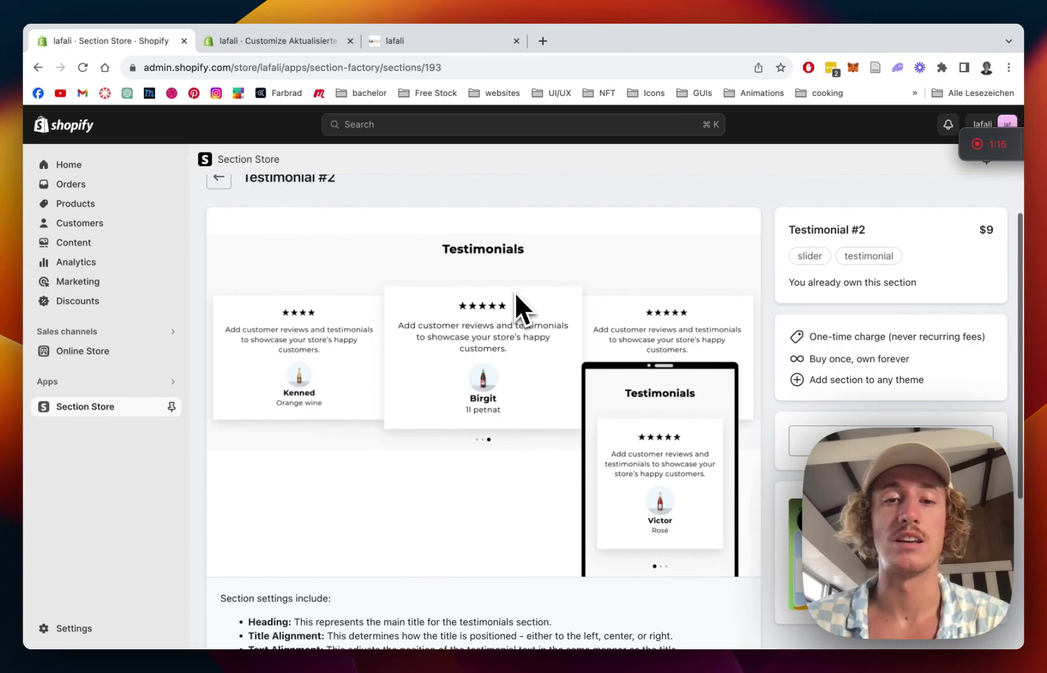
scroll(515, 291, "up", 2)
scroll(515, 291, "up", 1)
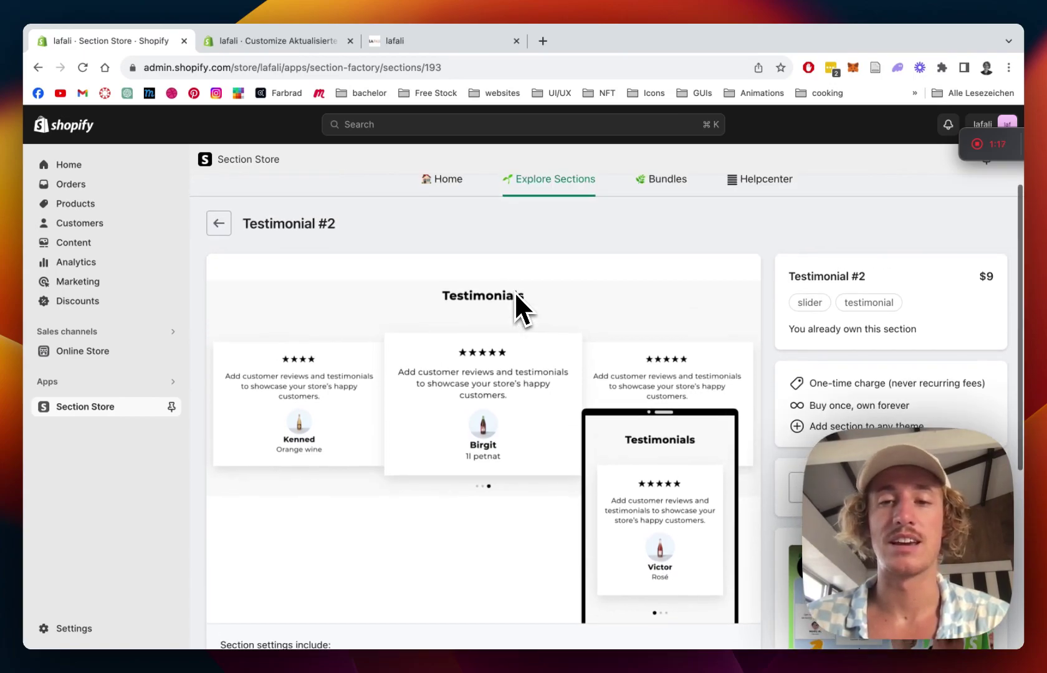
- Return to the owned sections and find Testimonial #2 with a browser search for 'testi'
left_click(450, 183)
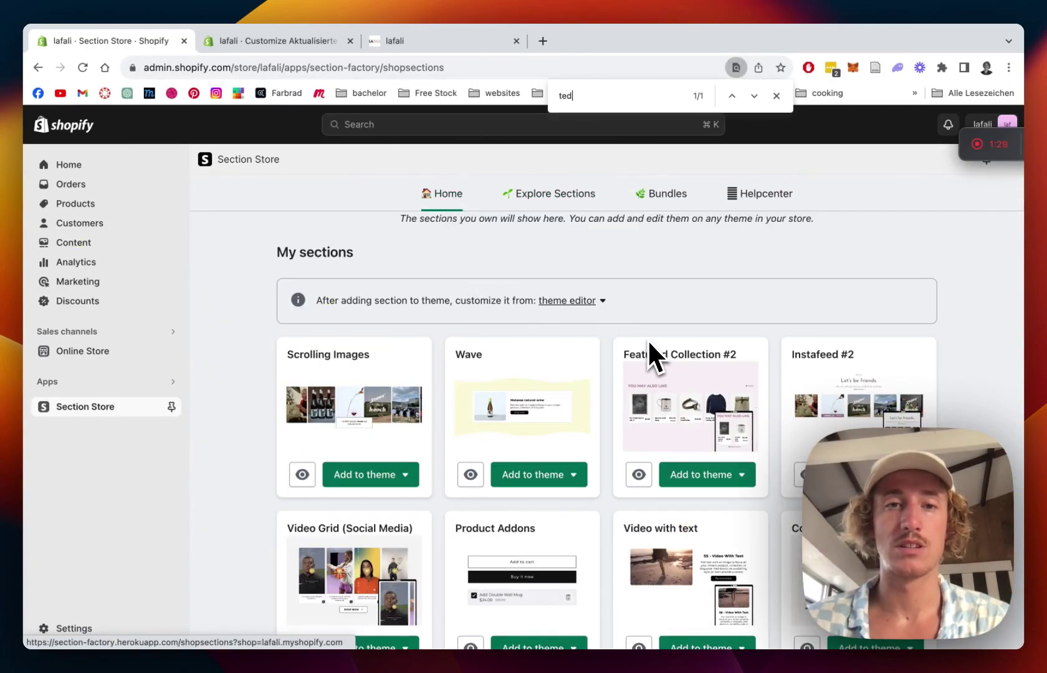
key("BackSpace")
type("sti")
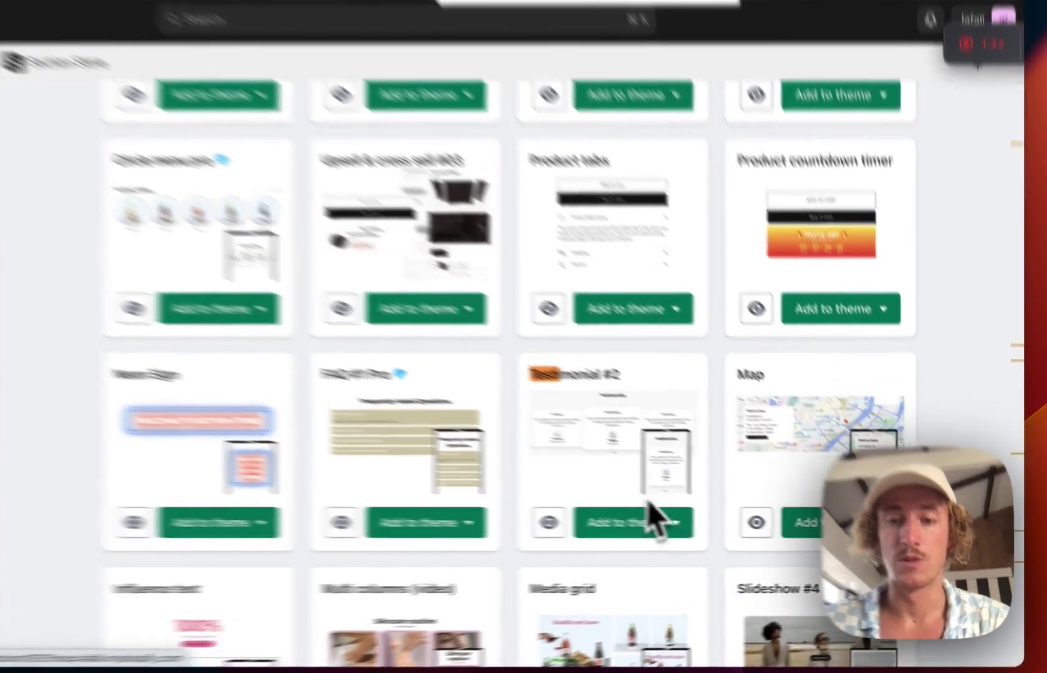
- Check which themes Testimonial #2 can be added to and which themes can be customized
left_click(717, 533)
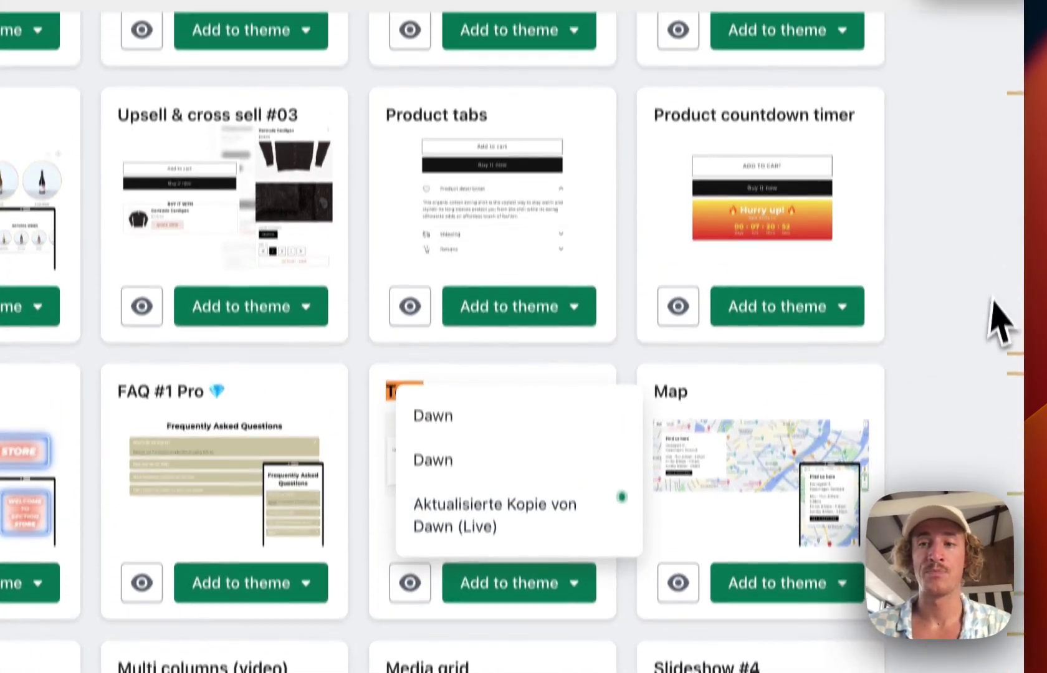
left_click(991, 249)
scroll(717, 537, "up", 10)
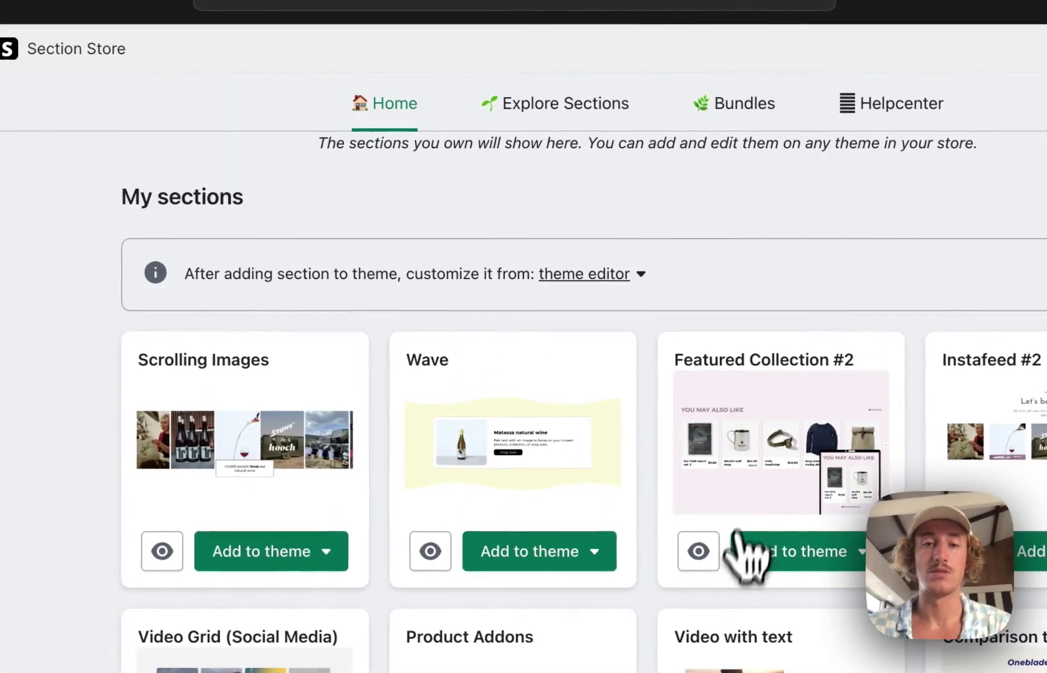
left_click(632, 277)
left_click(335, 187)
- In the Dawn editor, hide the existing Testimonals #2 section and search new sections for 'testimon'
left_click(355, 59)
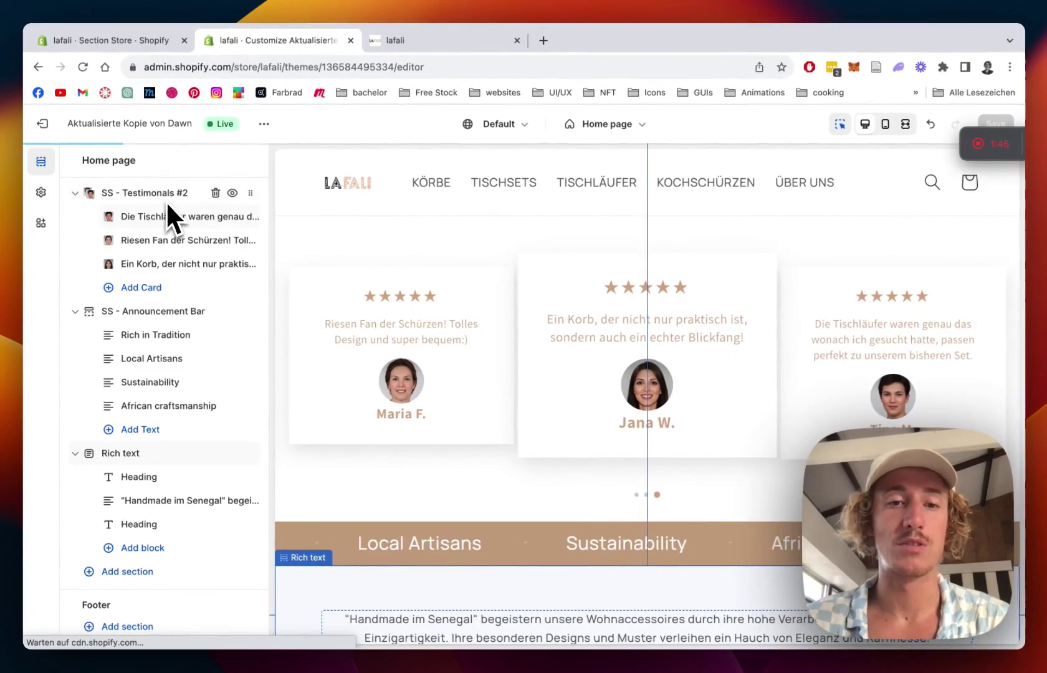
left_click(178, 165)
scroll(167, 212, "up", 2)
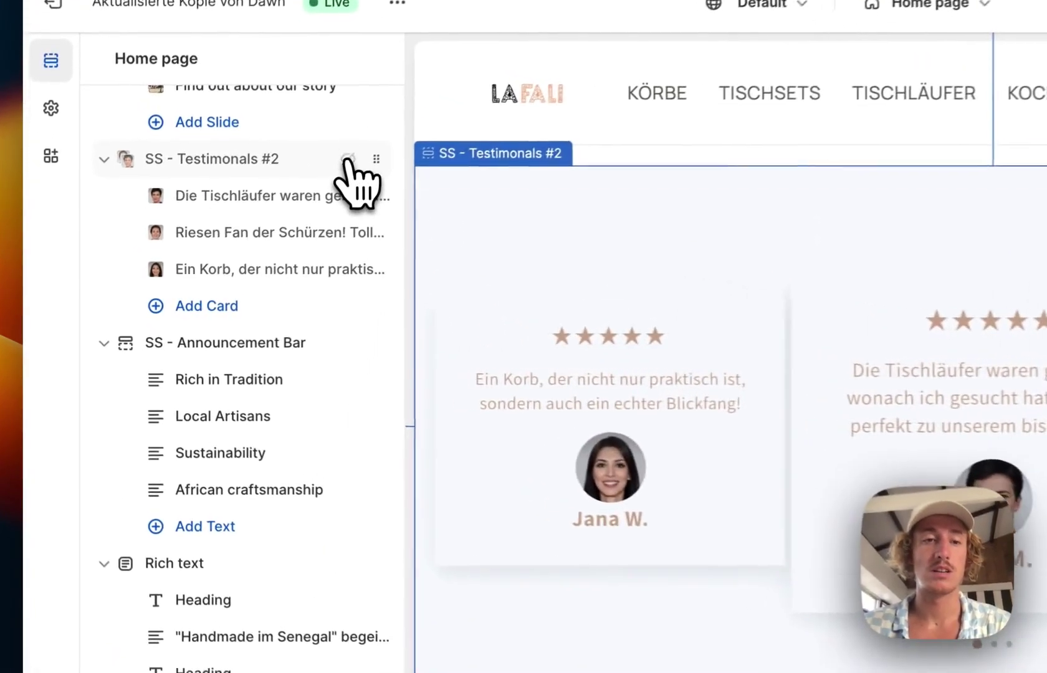
left_click(232, 225)
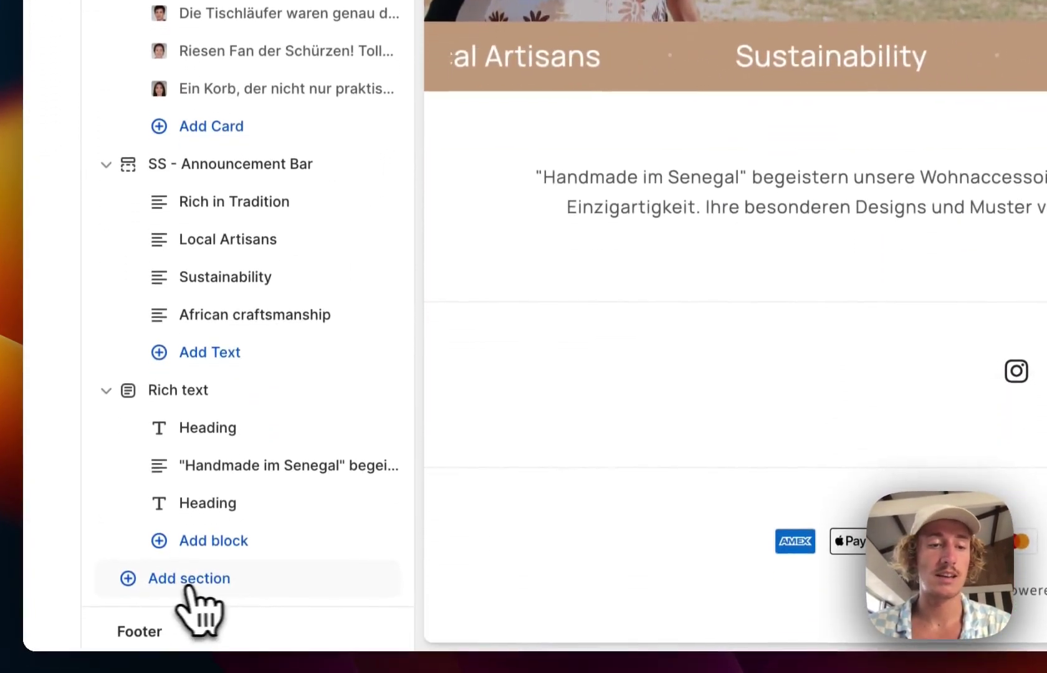
left_click(173, 581)
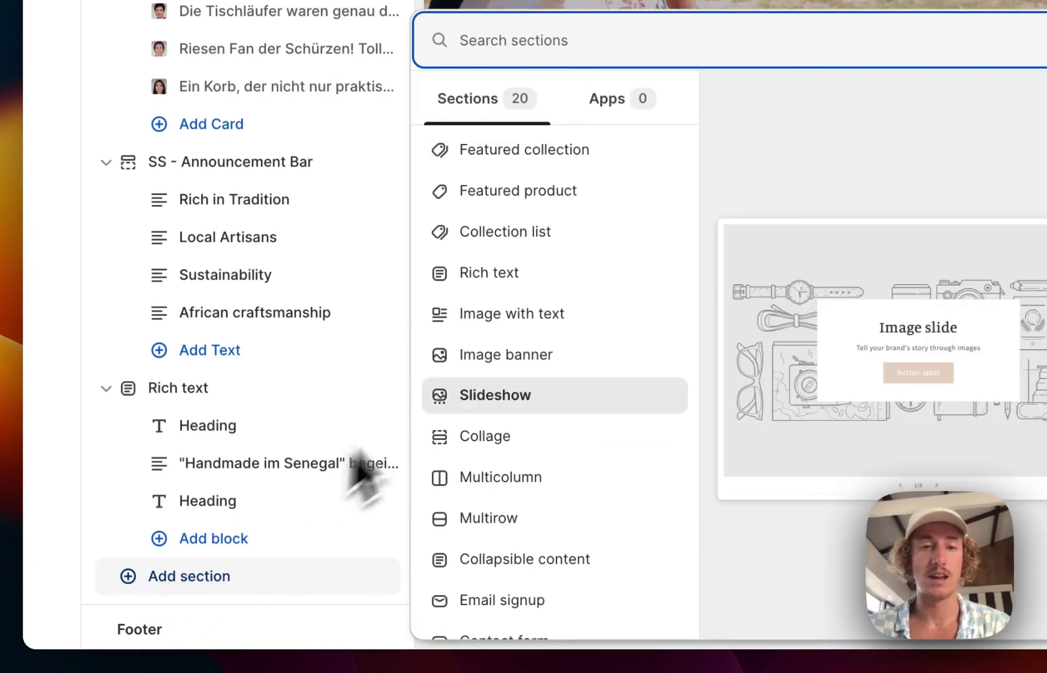
type("testimon")
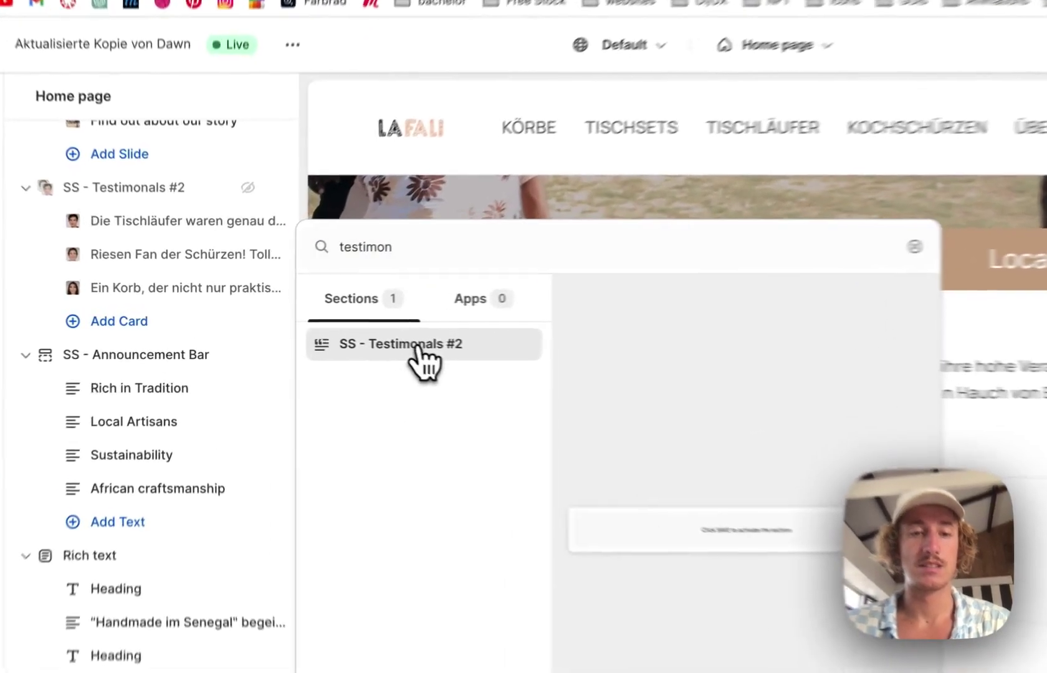
- Add the Testimonals #2 section and give its first review card the woman's portrait
left_click(416, 347)
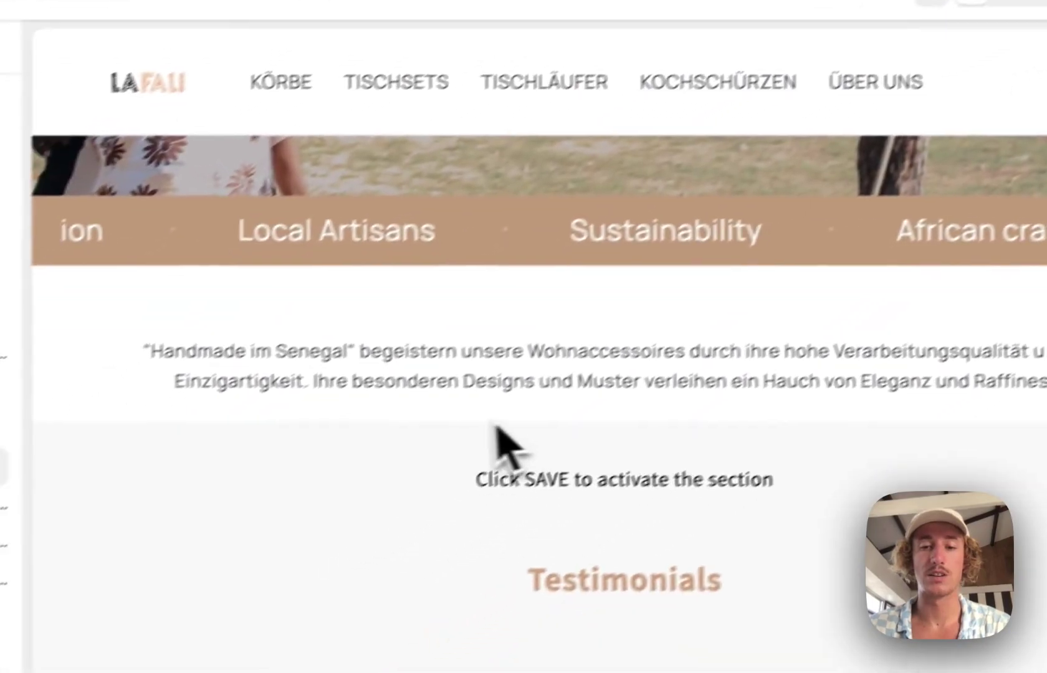
scroll(461, 623, "down", 2)
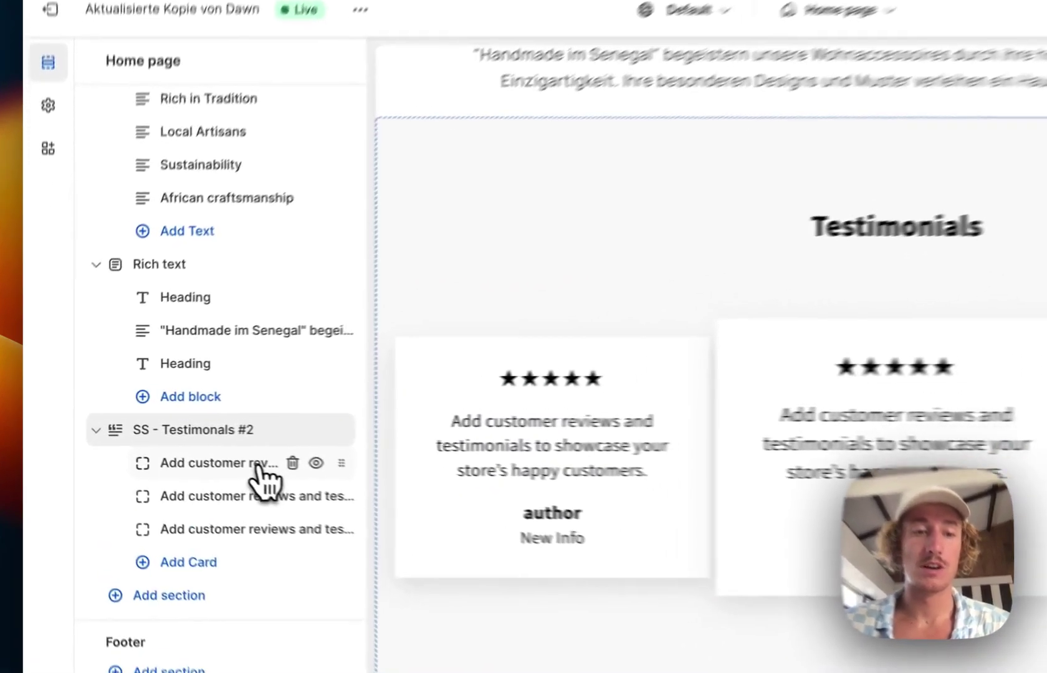
left_click(198, 447)
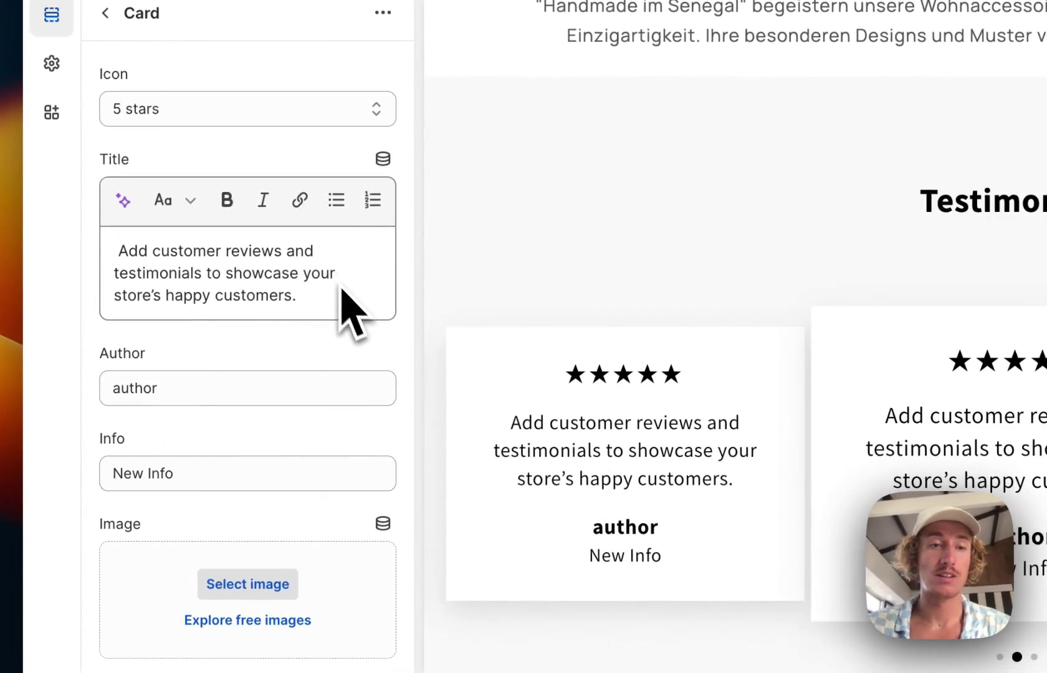
left_click(268, 591)
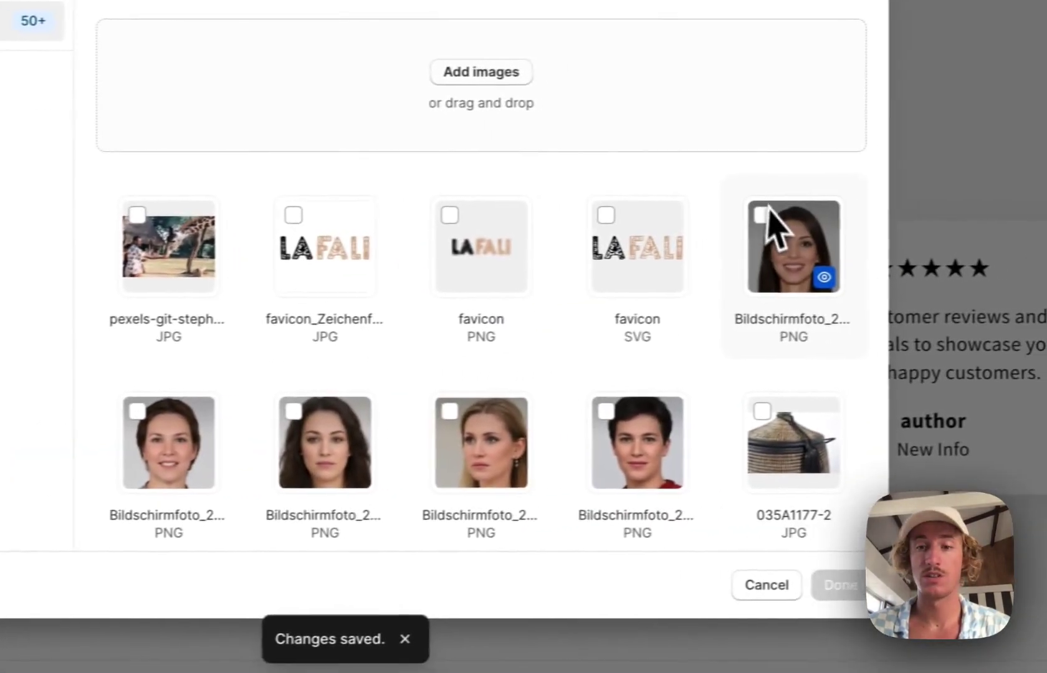
left_click(762, 216)
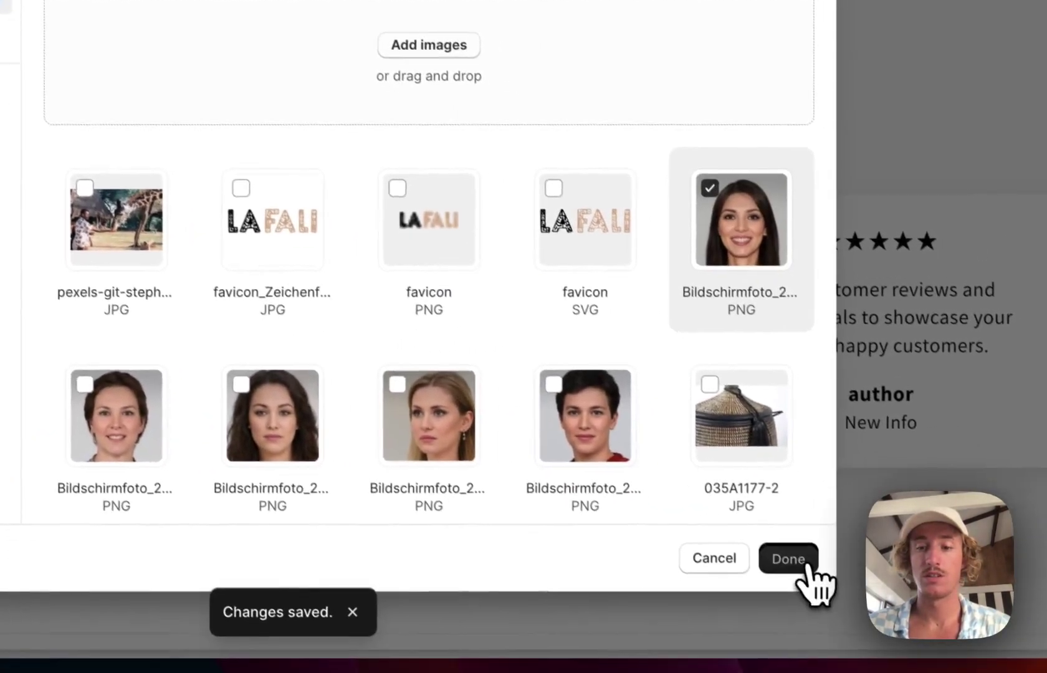
left_click(839, 584)
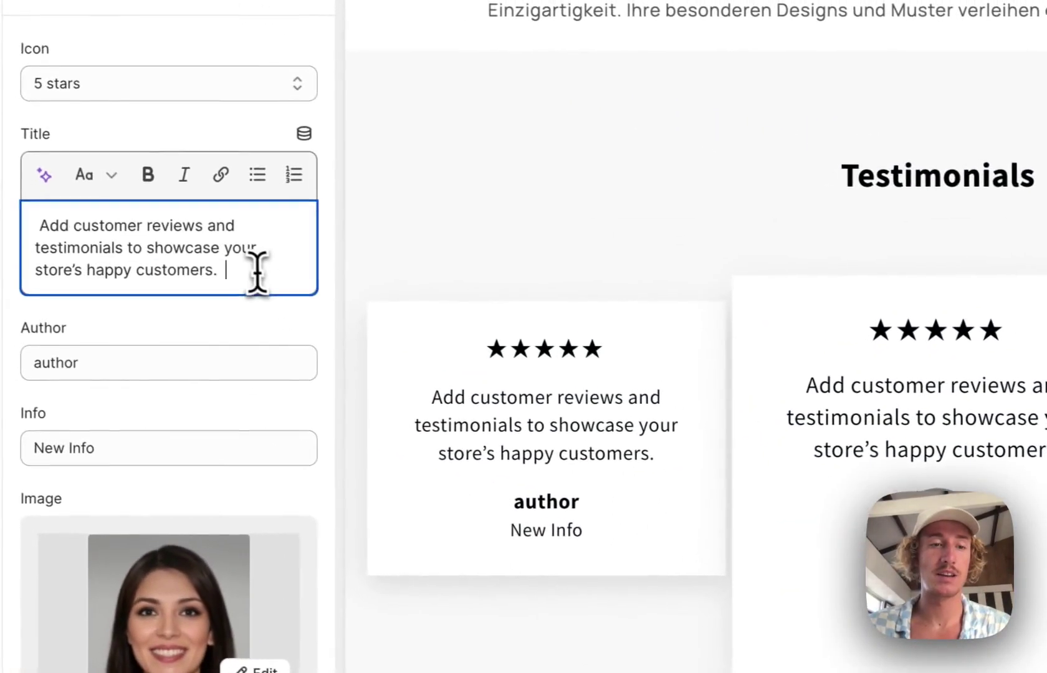
- Change the card's quote to 'We love the product!', its author name, and info to 'Co-Founder of a Company'
left_click_drag(290, 339, 77, 324)
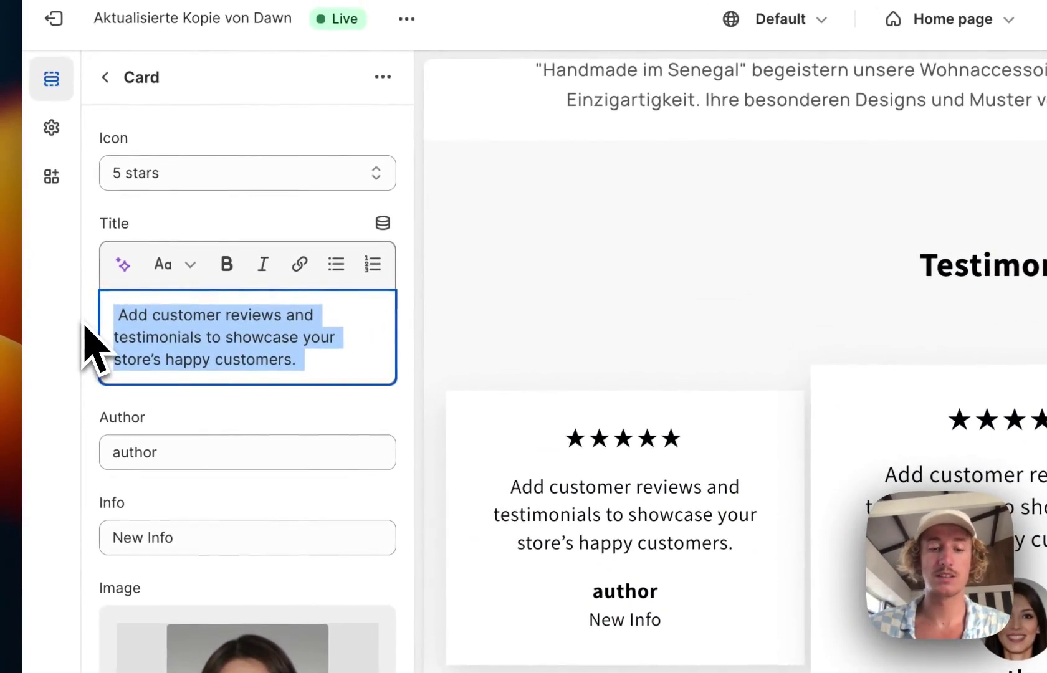
type("We love the pro")
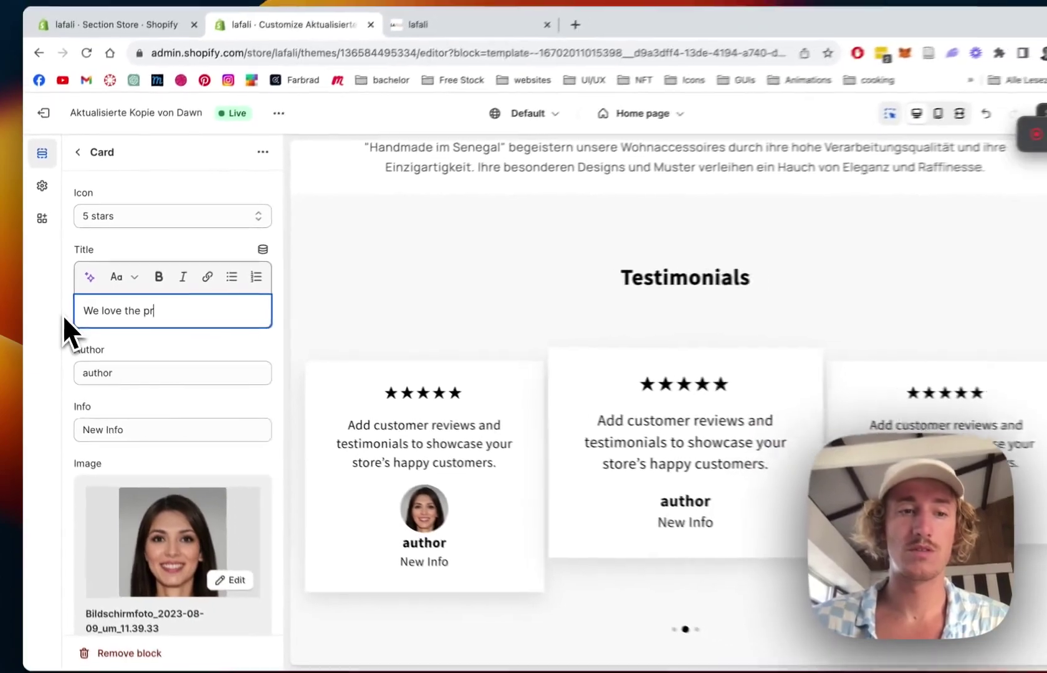
type("duct!")
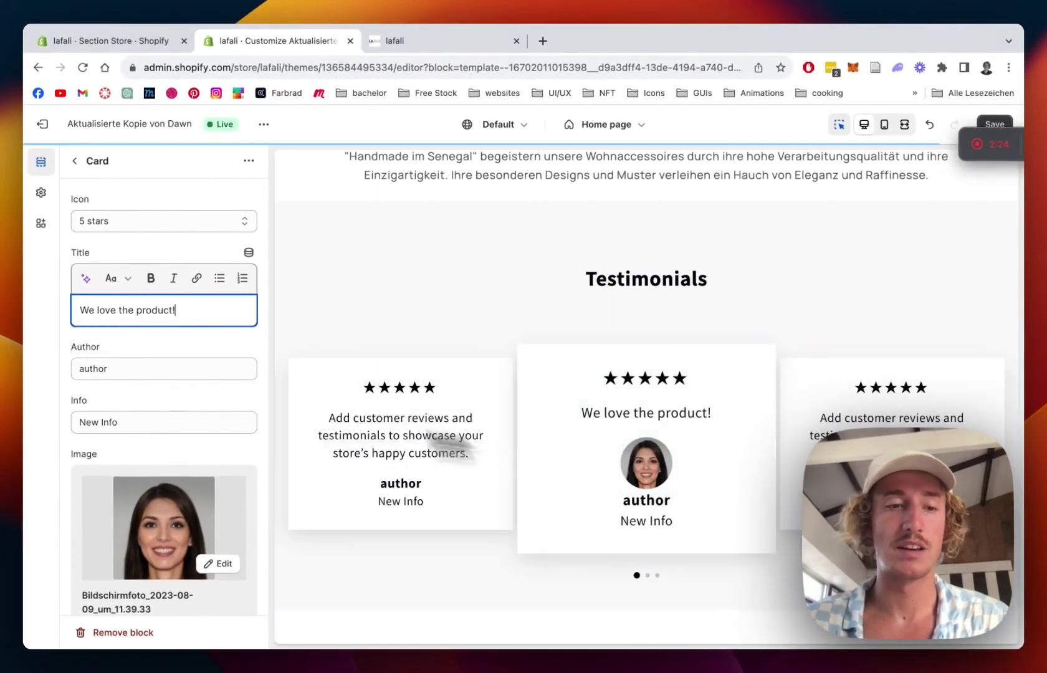
double_click(122, 369)
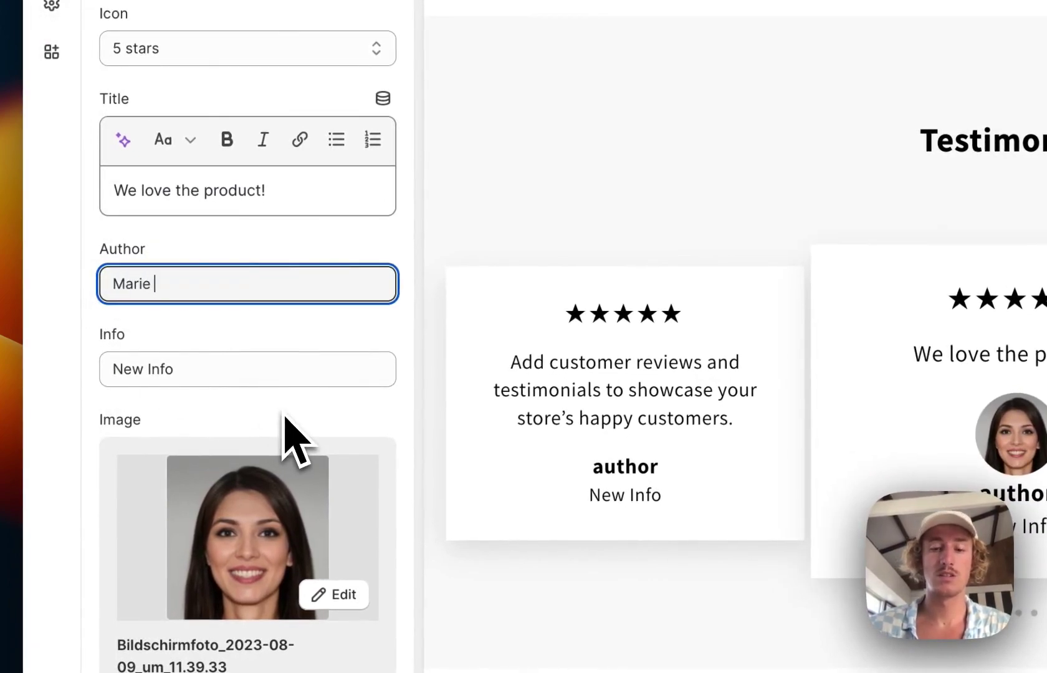
left_click_drag(185, 369, 34, 397)
type("Co-Founder of a Company")
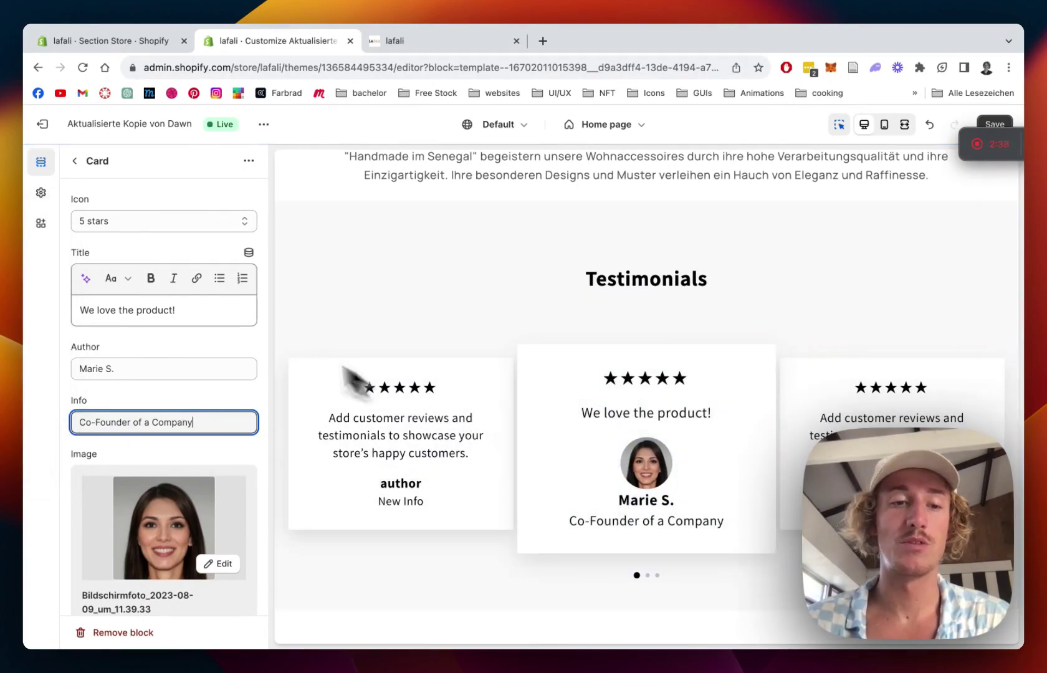
scroll(262, 336, "down", 3)
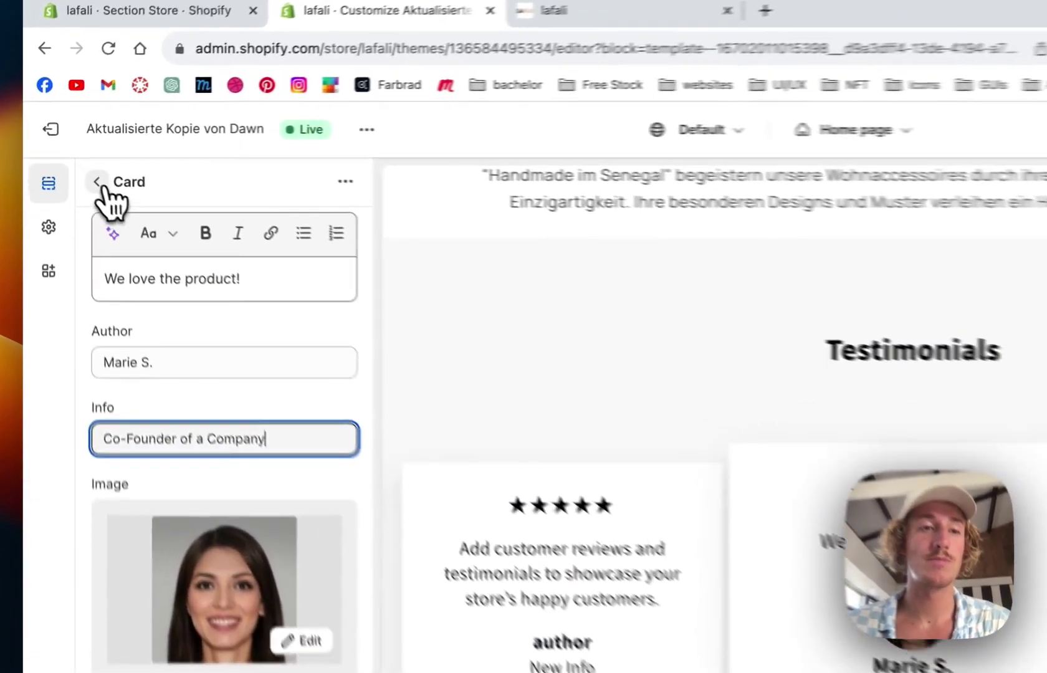
- Delete the trial testimonials section and unhide the original SS - Testimonals #2 section
left_click(74, 161)
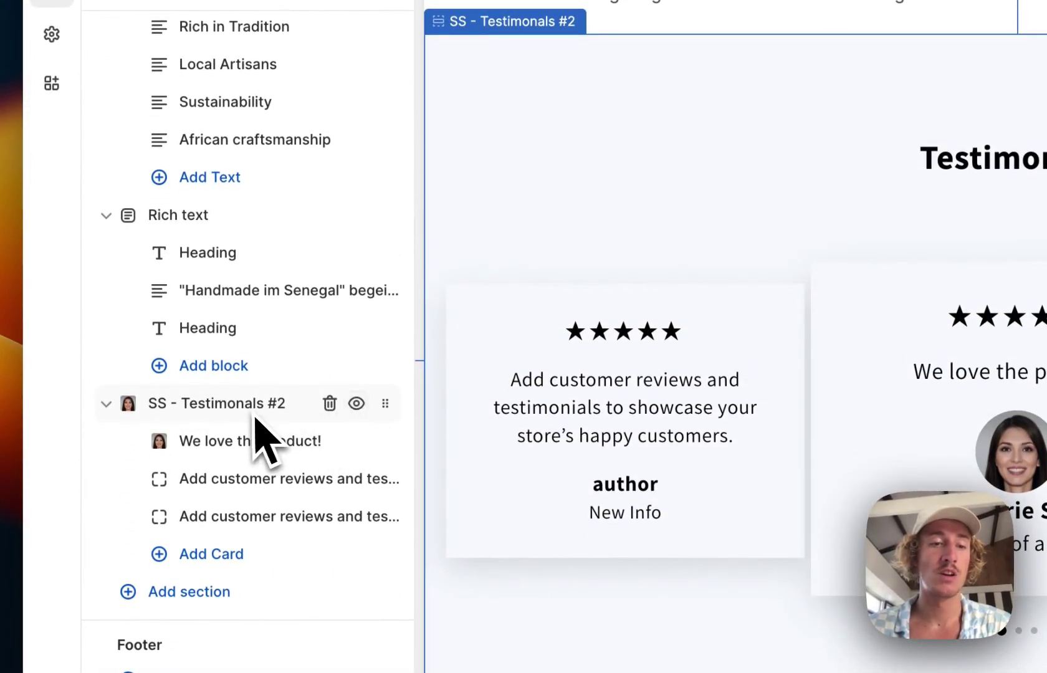
left_click(329, 403)
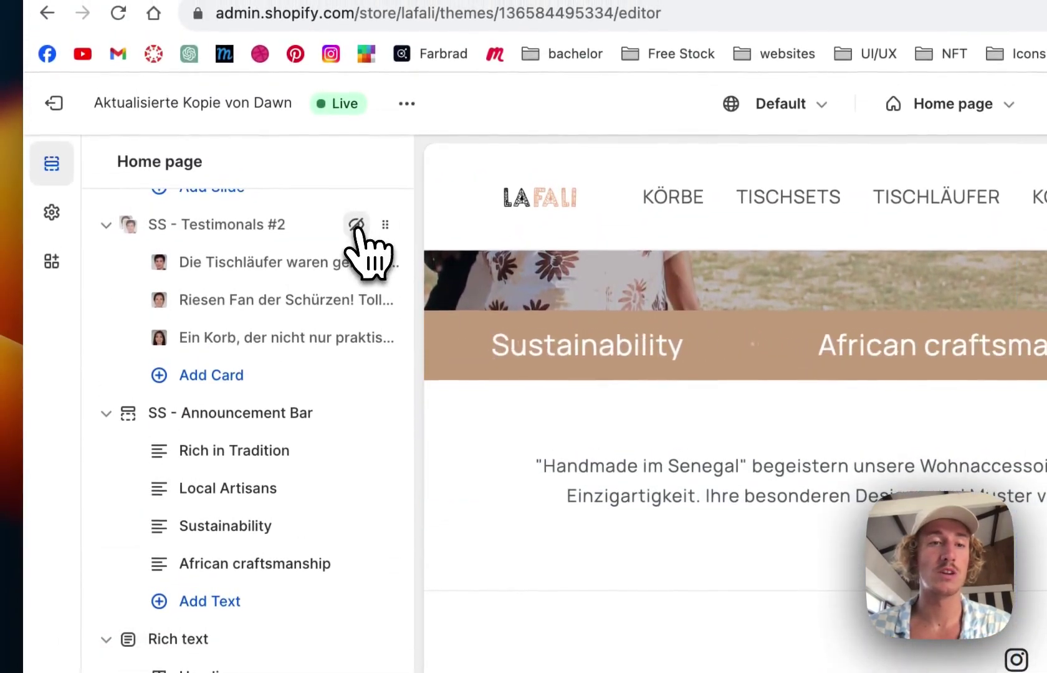
left_click(357, 224)
scroll(248, 403, "up", 3)
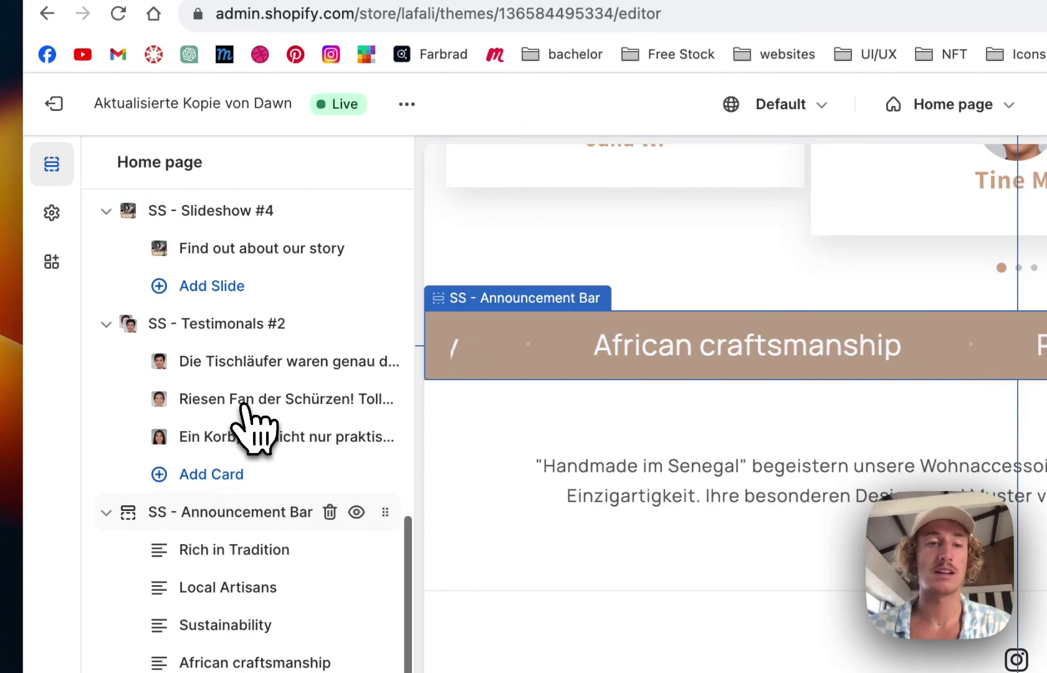
- Set the heading to 'This is the title', left-align the review text, keep the title centred
left_click(194, 327)
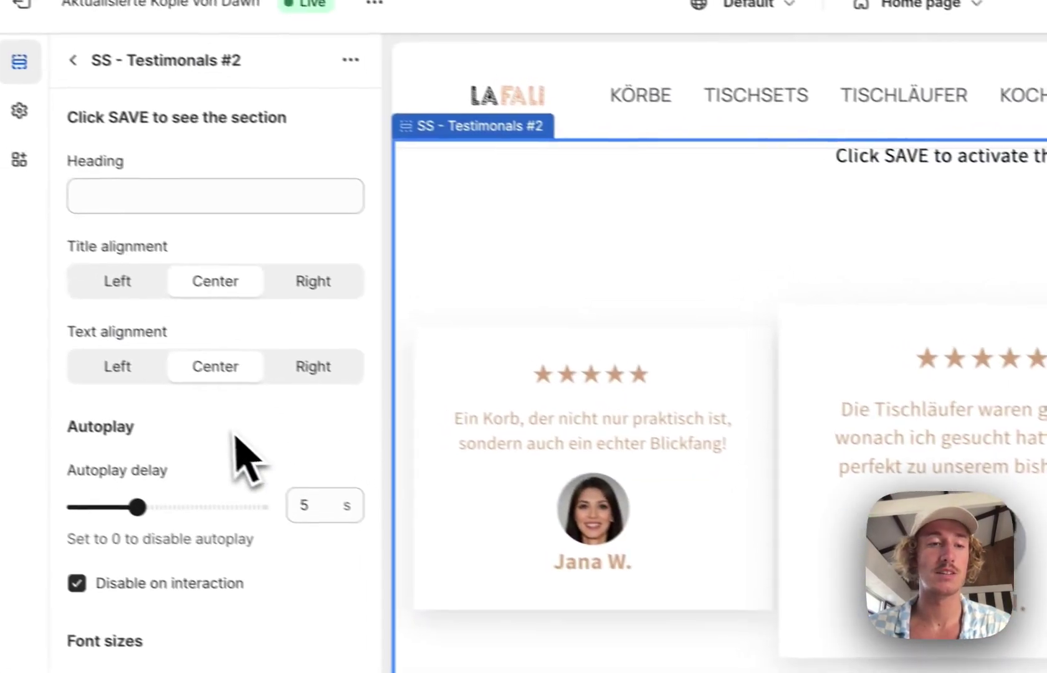
left_click(122, 281)
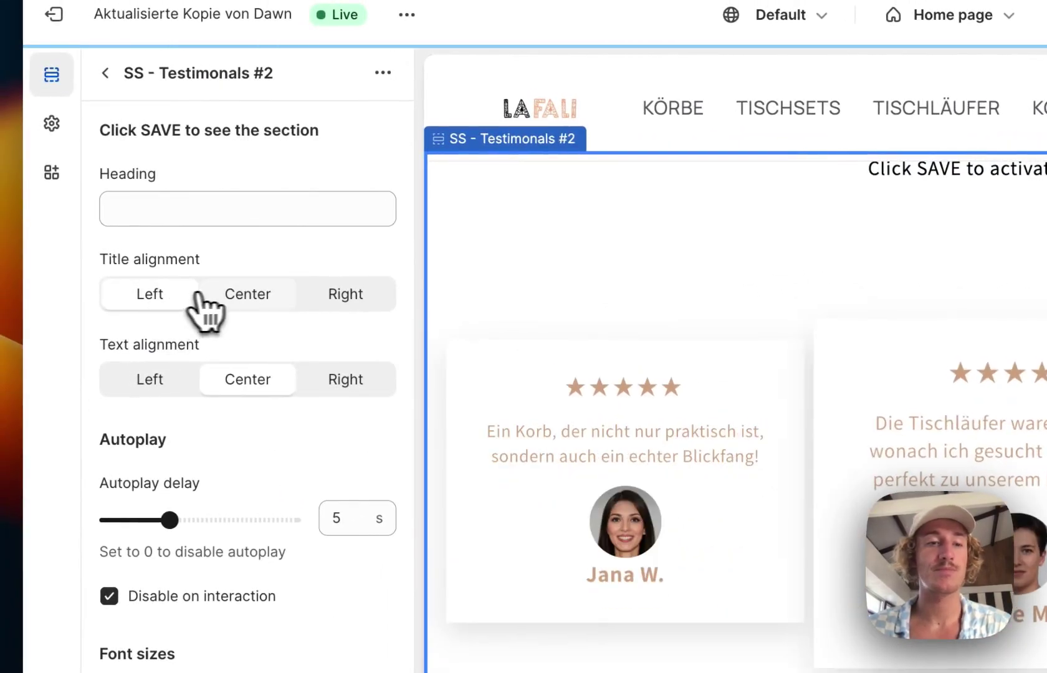
left_click(231, 223)
type("This is the title")
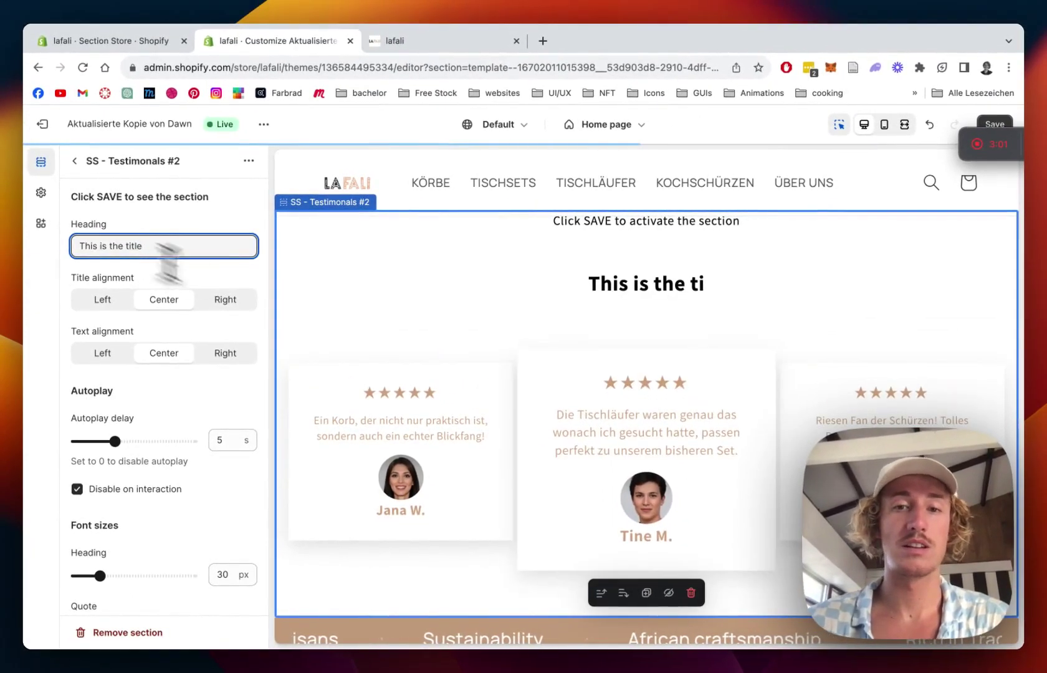
scroll(167, 302, "down", 2)
left_click(109, 243)
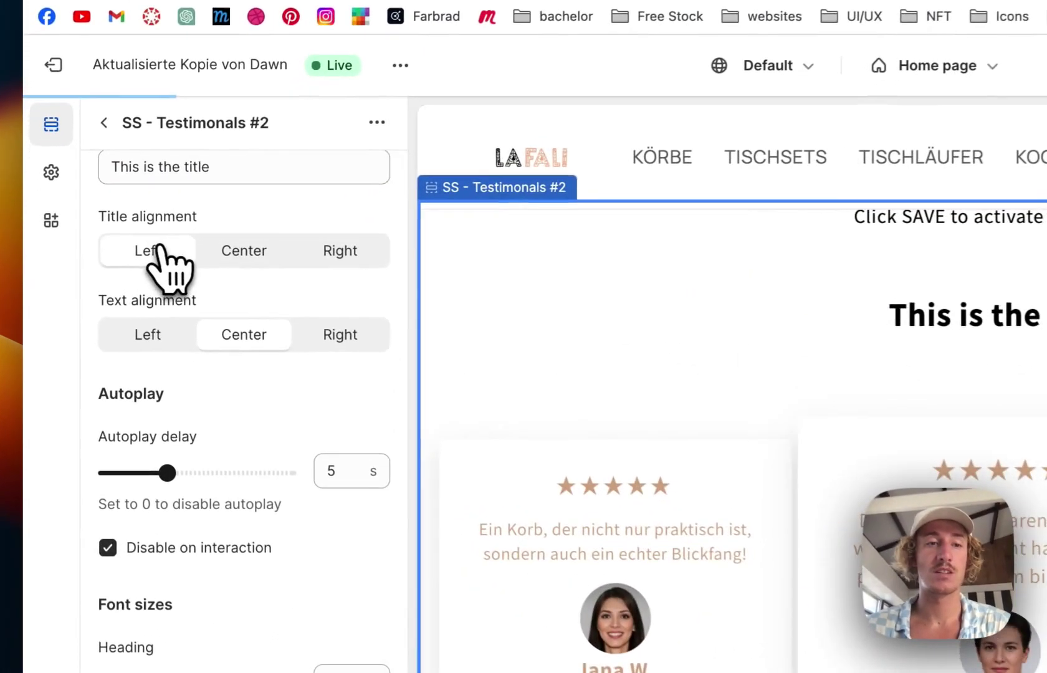
left_click(244, 251)
scroll(178, 355, "down", 1)
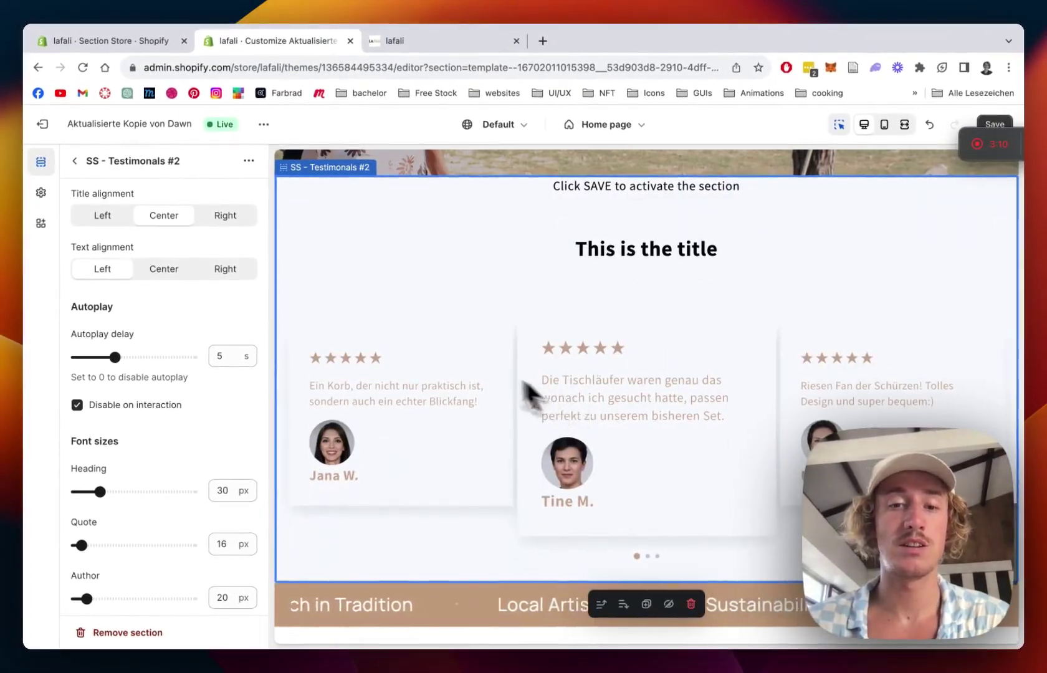
scroll(187, 315, "down", 5)
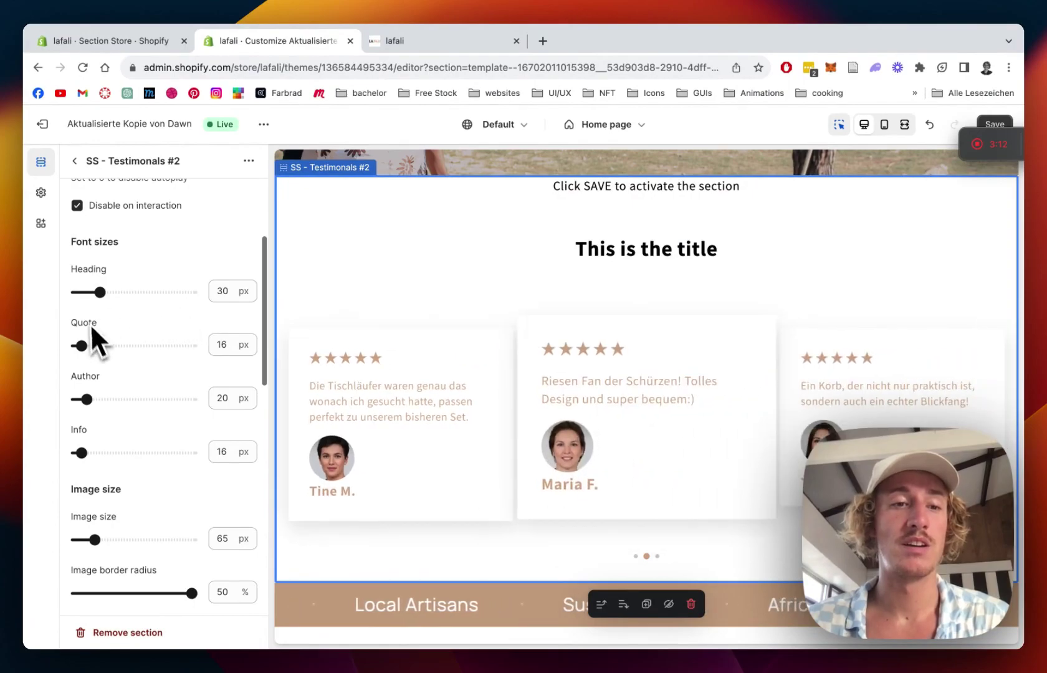
scroll(142, 340, "down", 1)
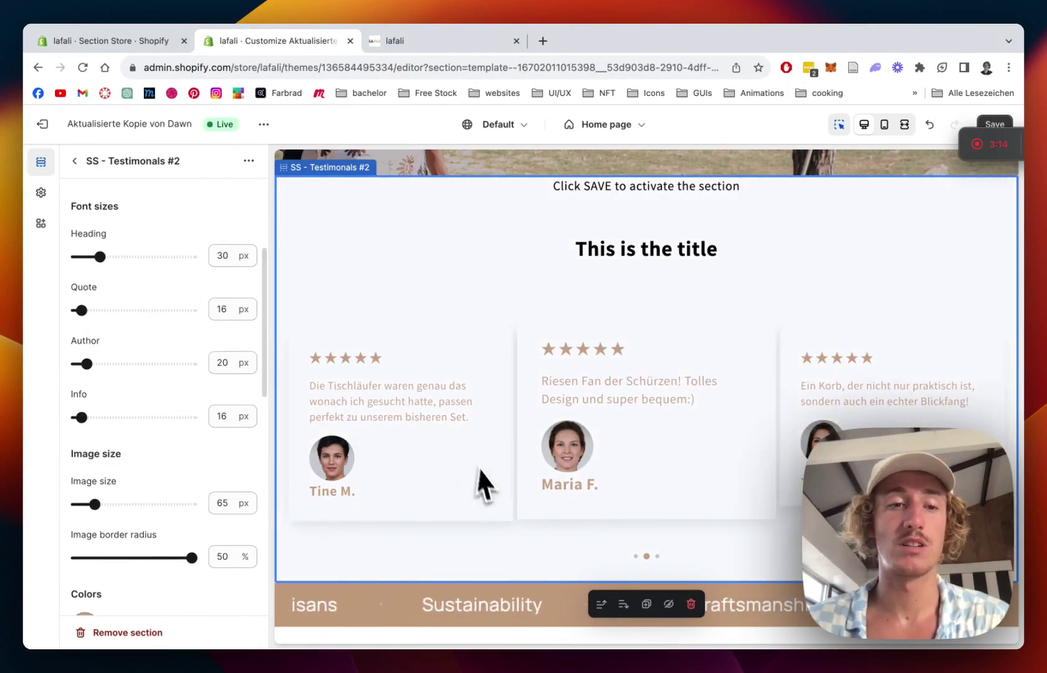
scroll(138, 336, "down", 5)
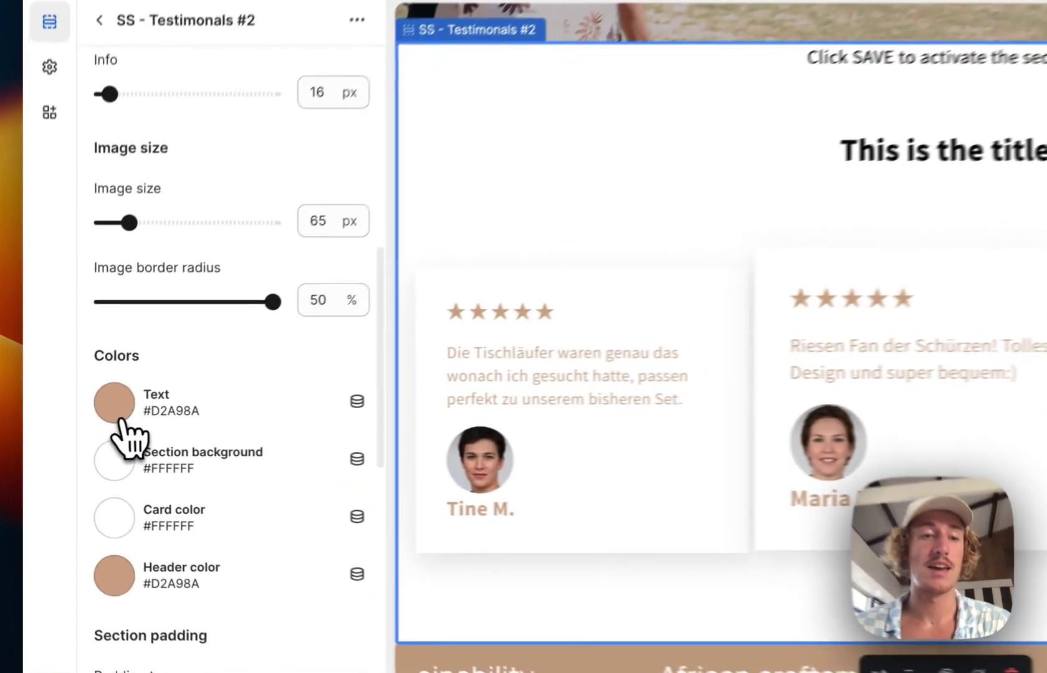
left_click(87, 424)
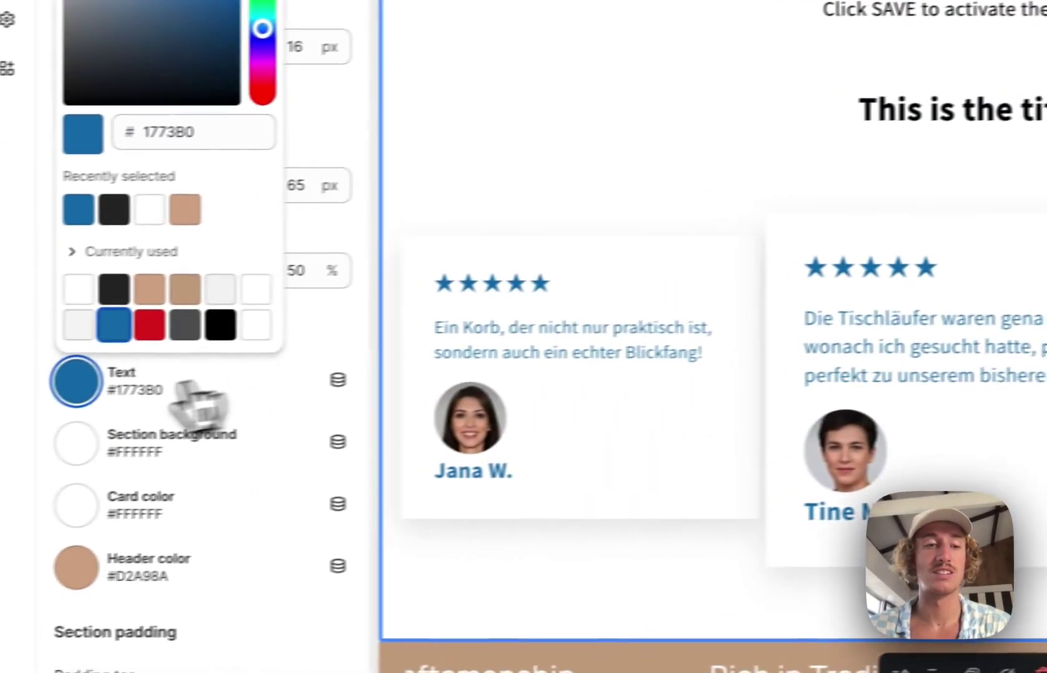
left_click(120, 399)
left_click(121, 399)
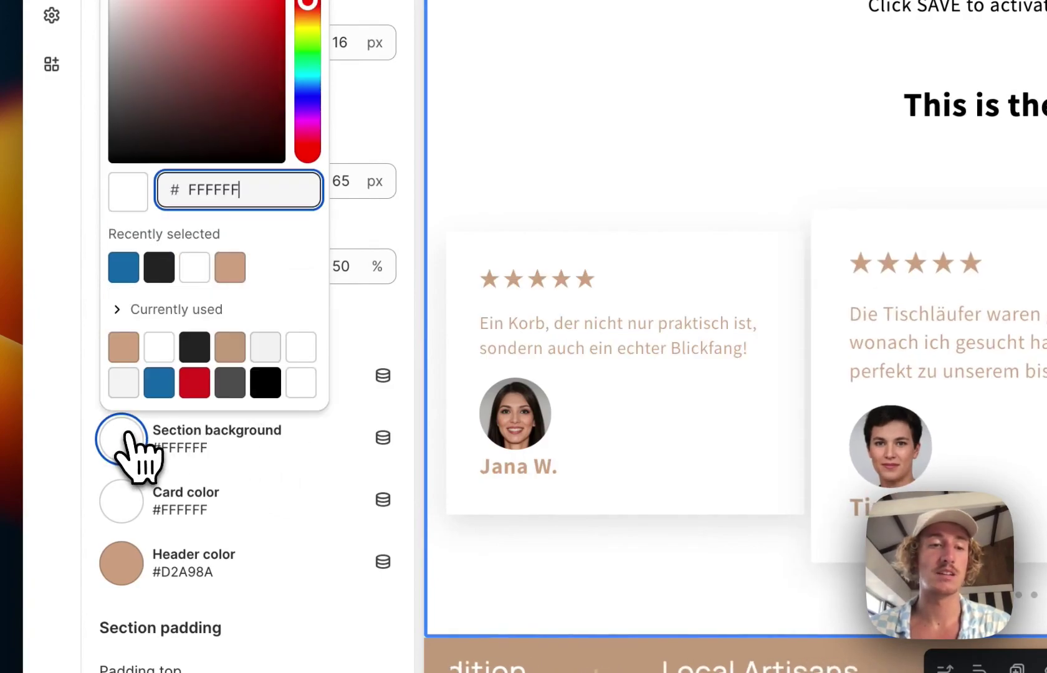
left_click(159, 382)
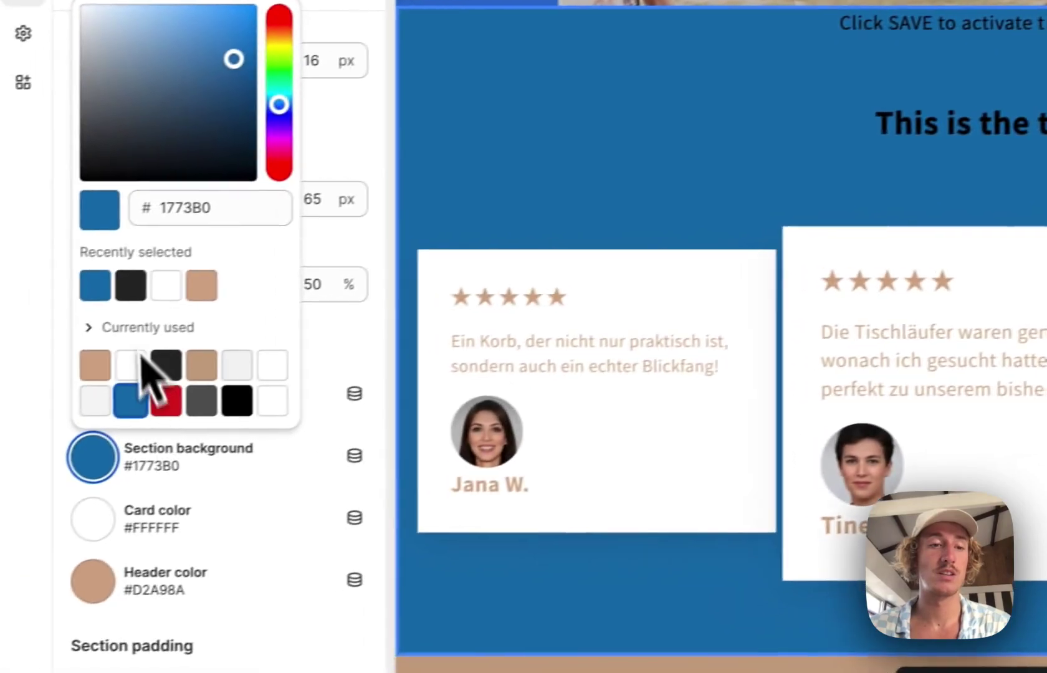
left_click(166, 285)
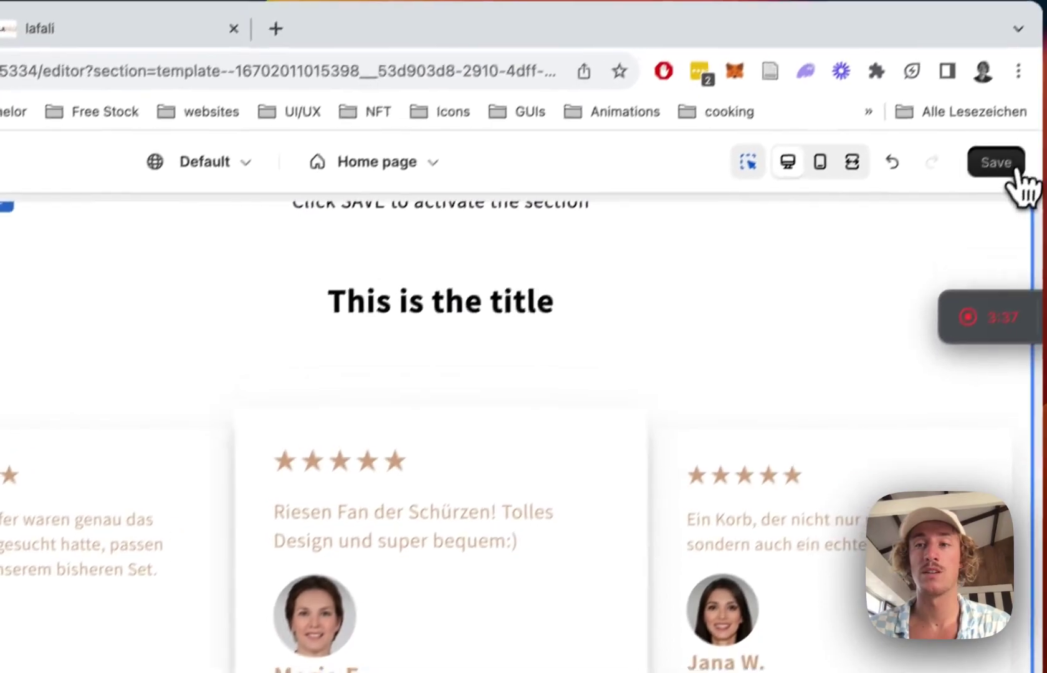
- Save the theme and scroll the live lafali storefront down to the testimonials carousel
left_click(997, 163)
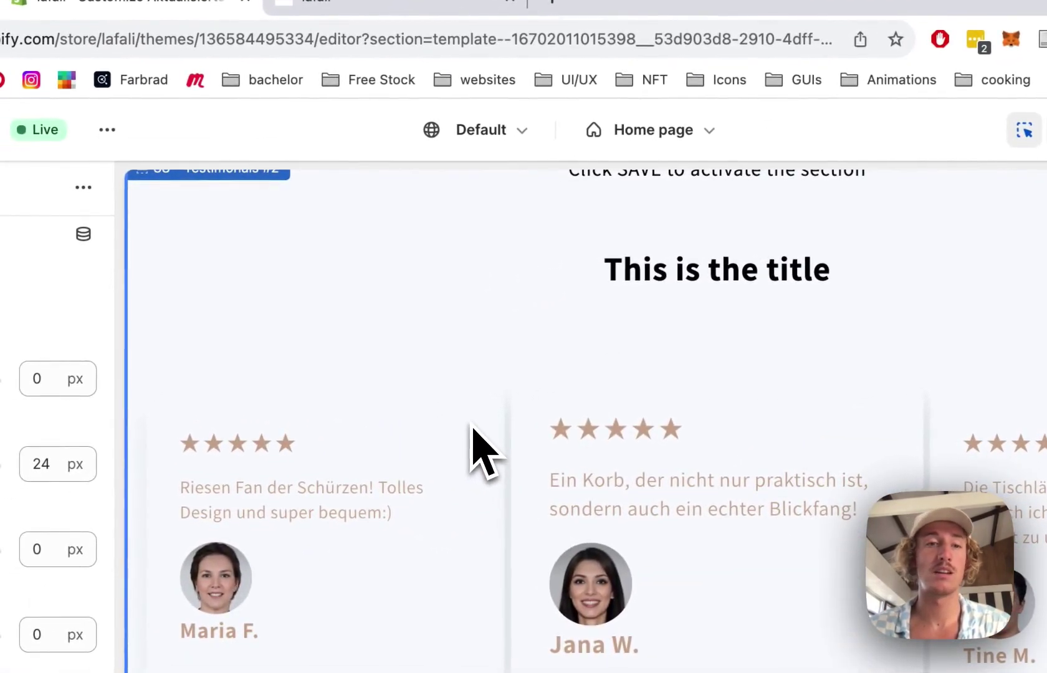
left_click(355, 2)
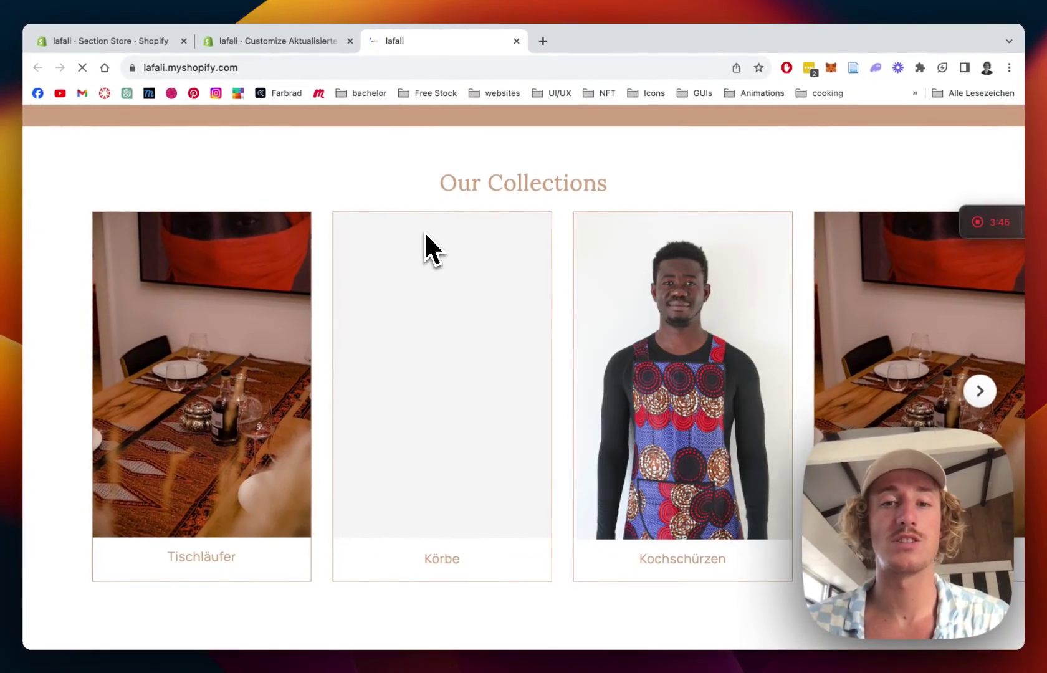
scroll(426, 235, "down", 15)
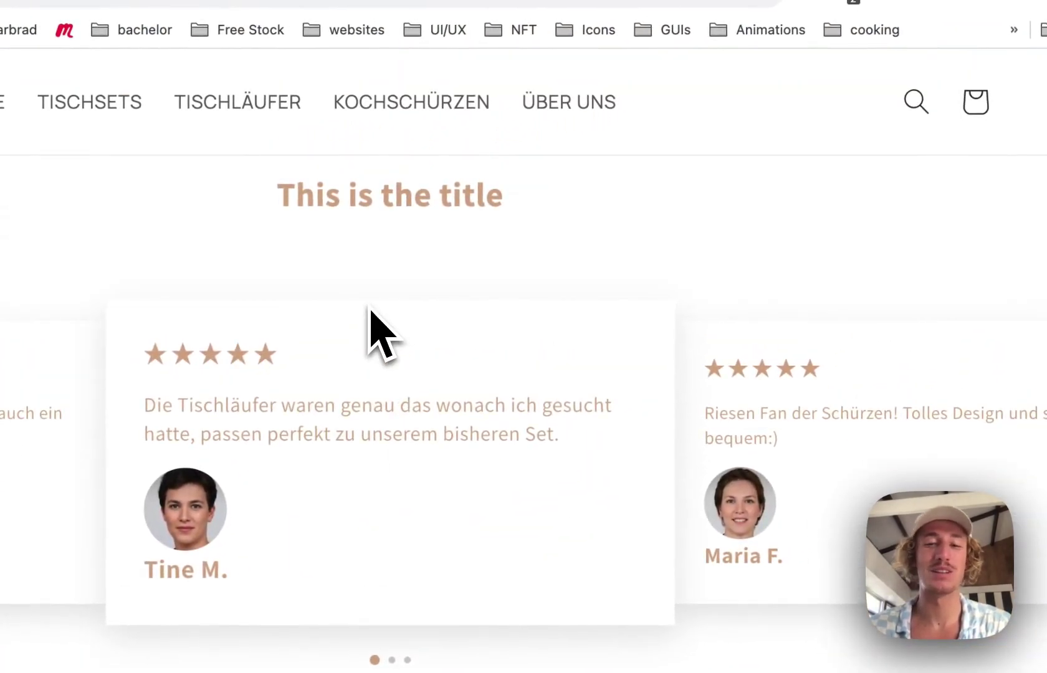
scroll(377, 331, "up", 1)
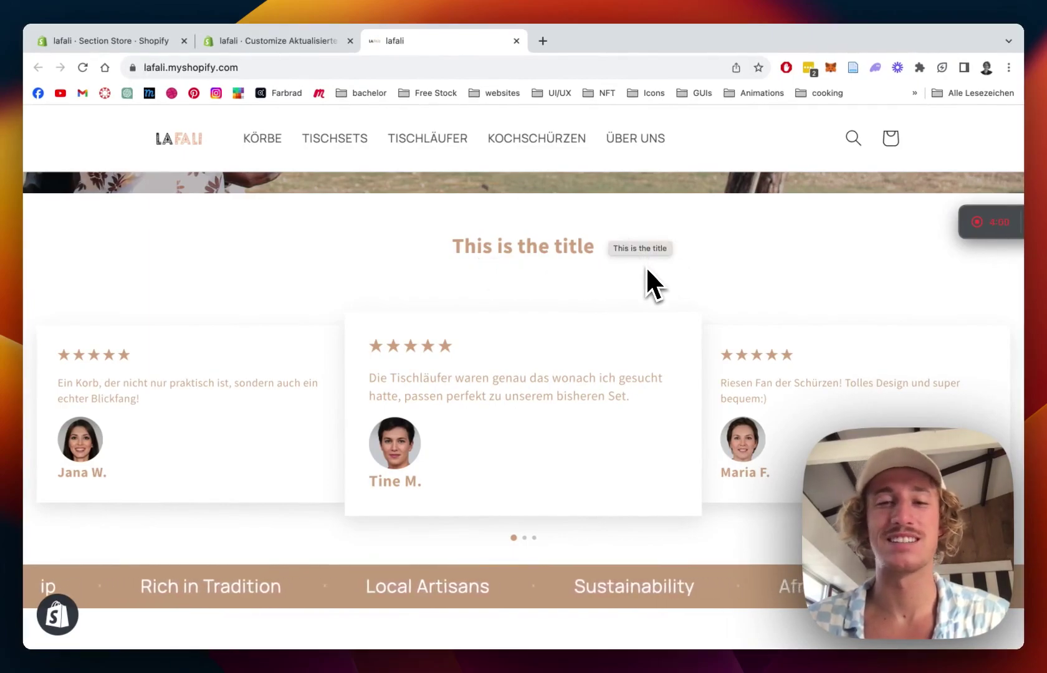
scroll(772, 264, "down", 1)
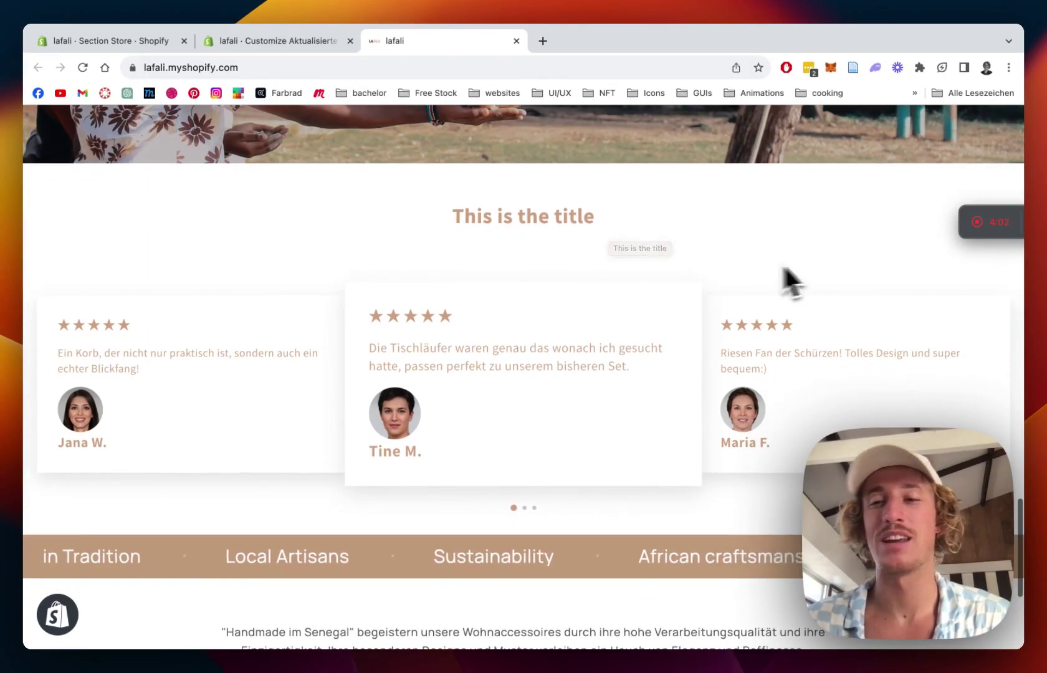